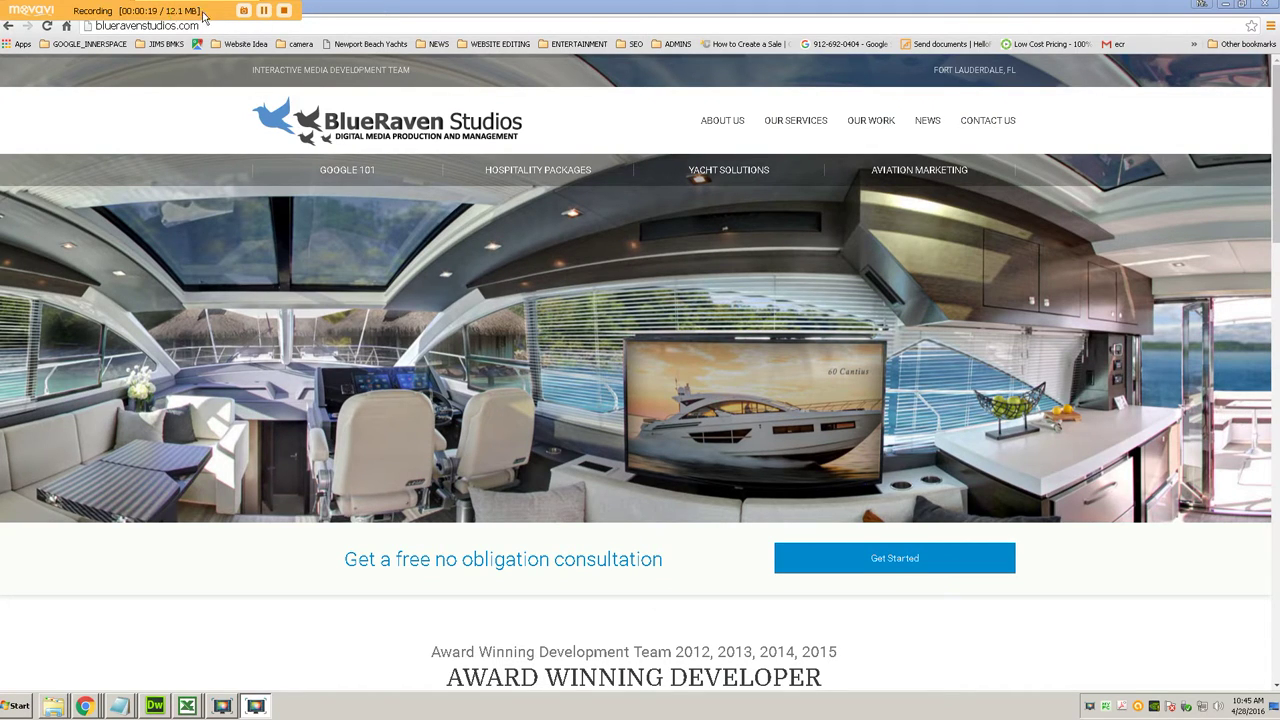
Step: Open a new browser tab and launch Google Maps from the Google apps grid
click(396, 14)
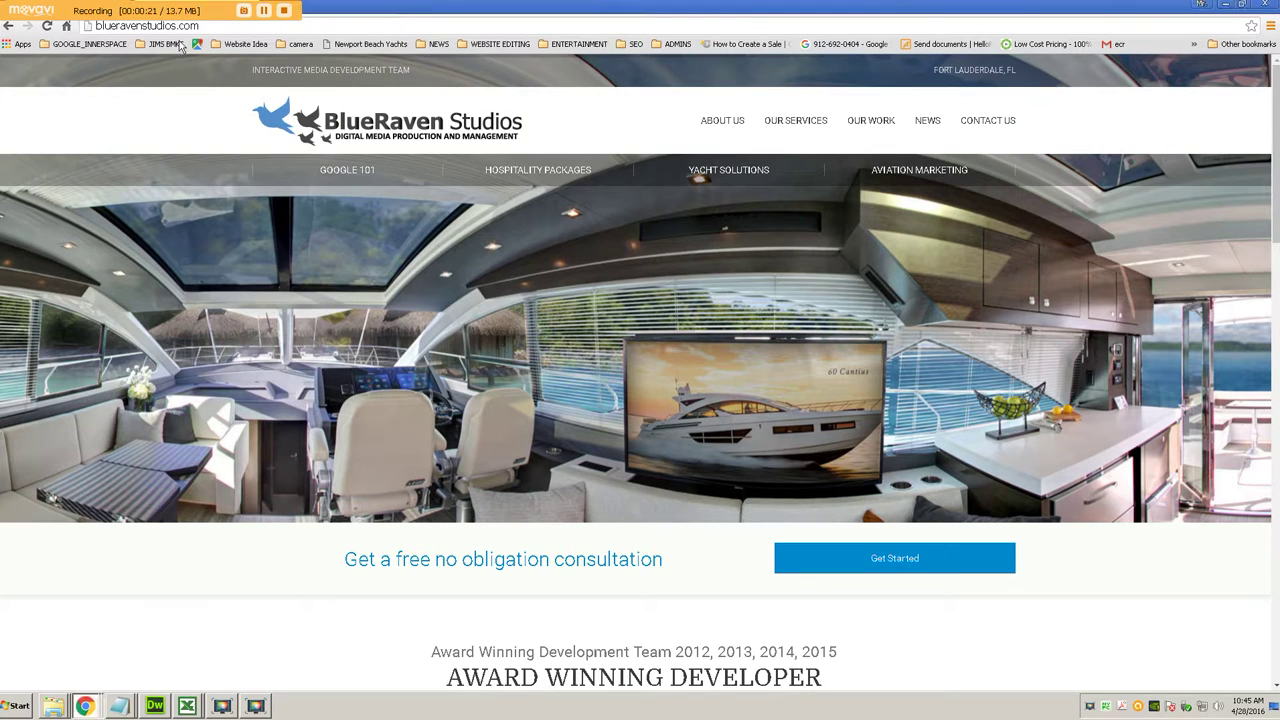
click(340, 14)
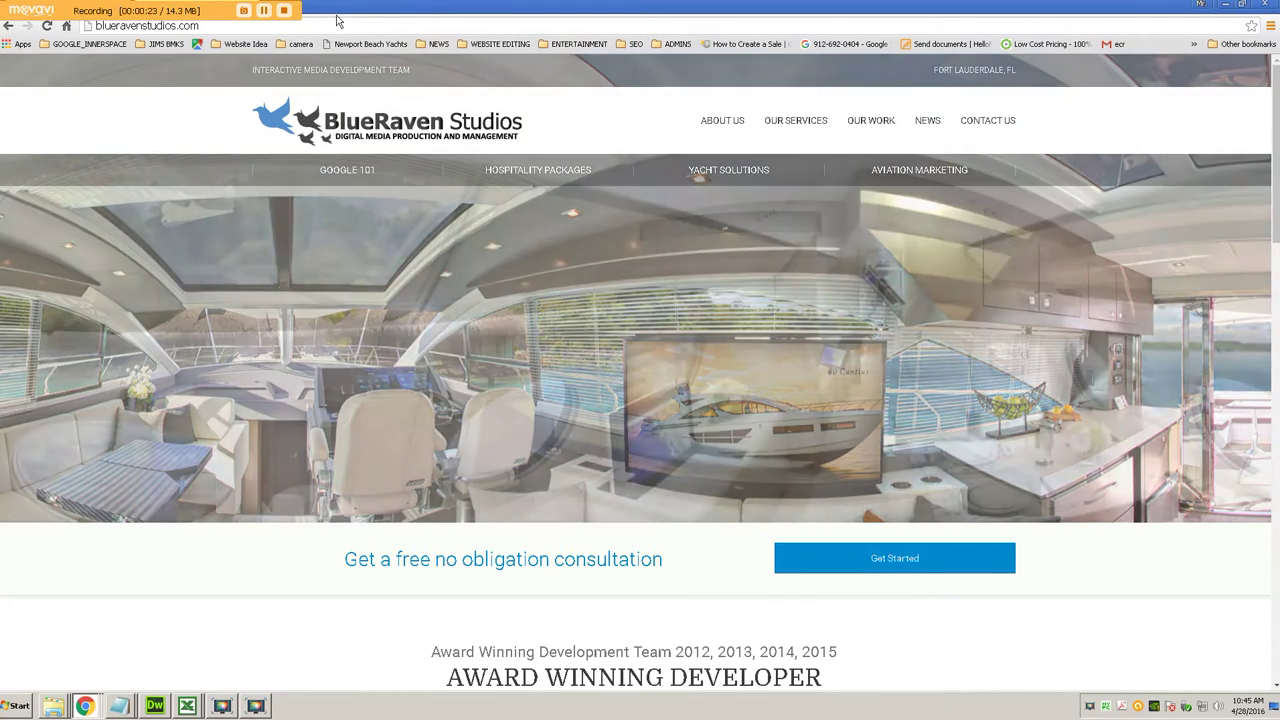
click(1201, 75)
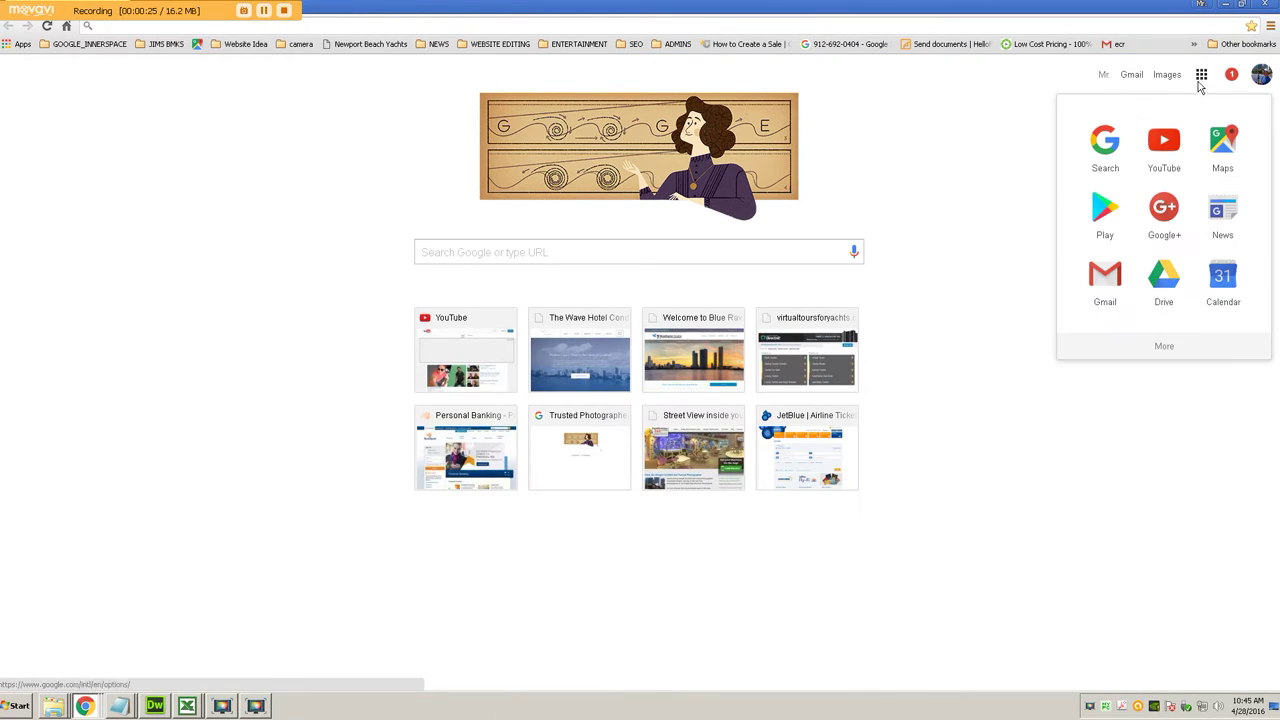
click(1223, 150)
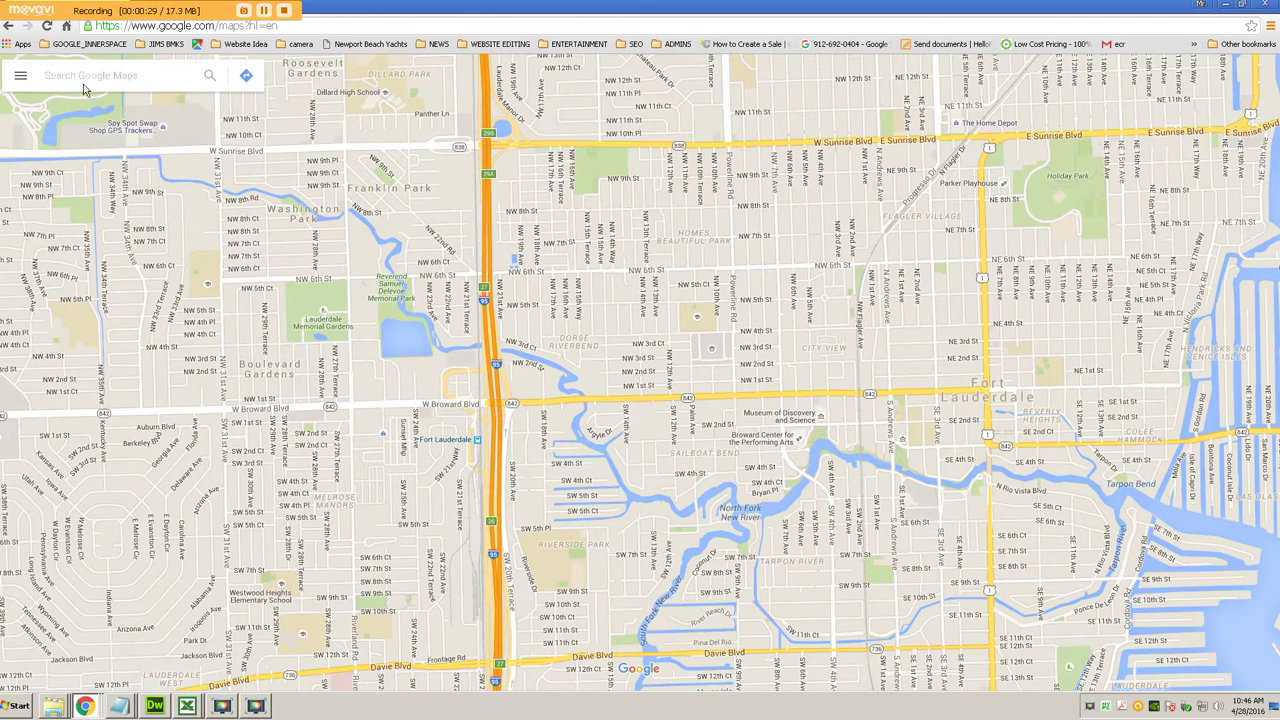
Step: Search 'bourb' and open the BOURBON STEAK restaurant listing in Aventura
click(76, 77)
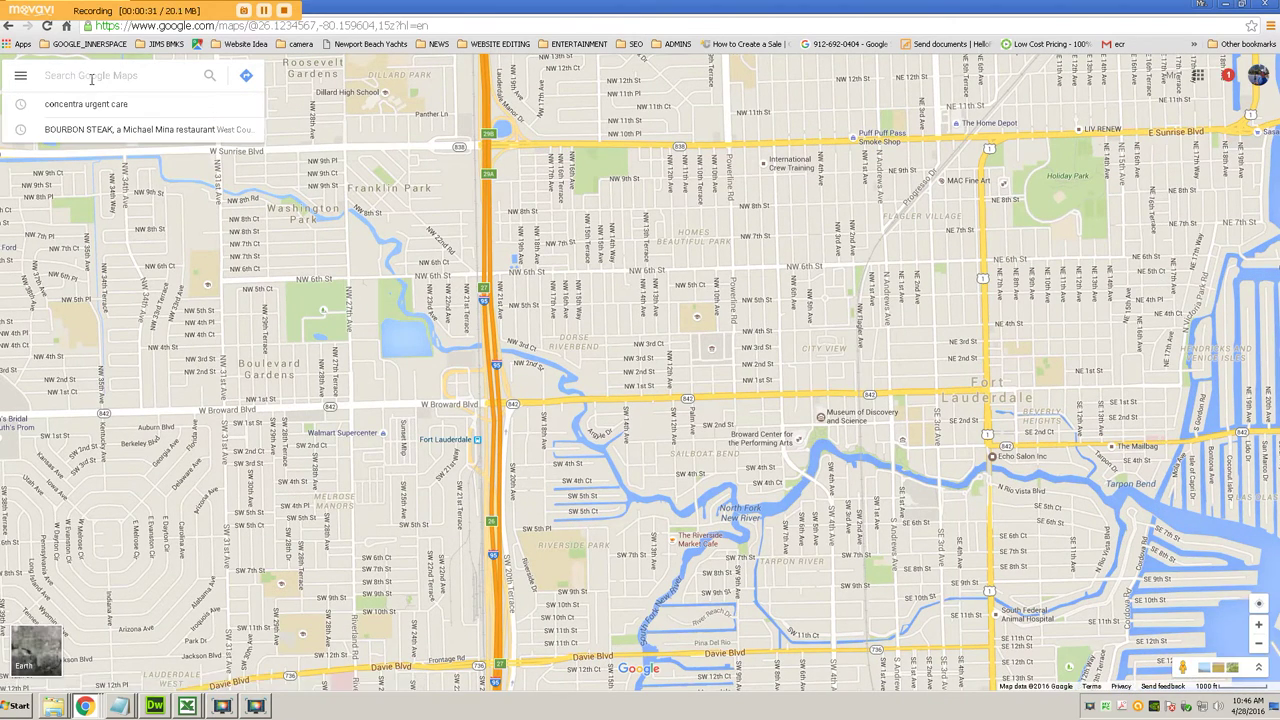
text(bourb)
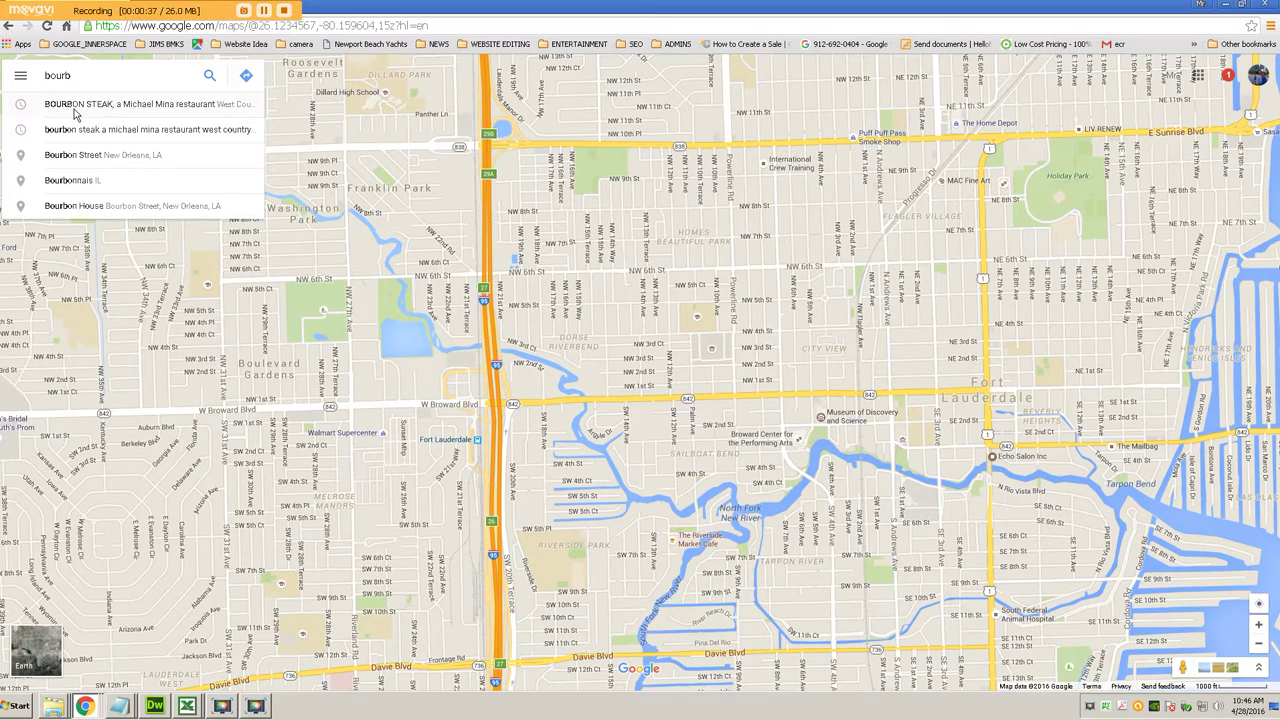
click(72, 104)
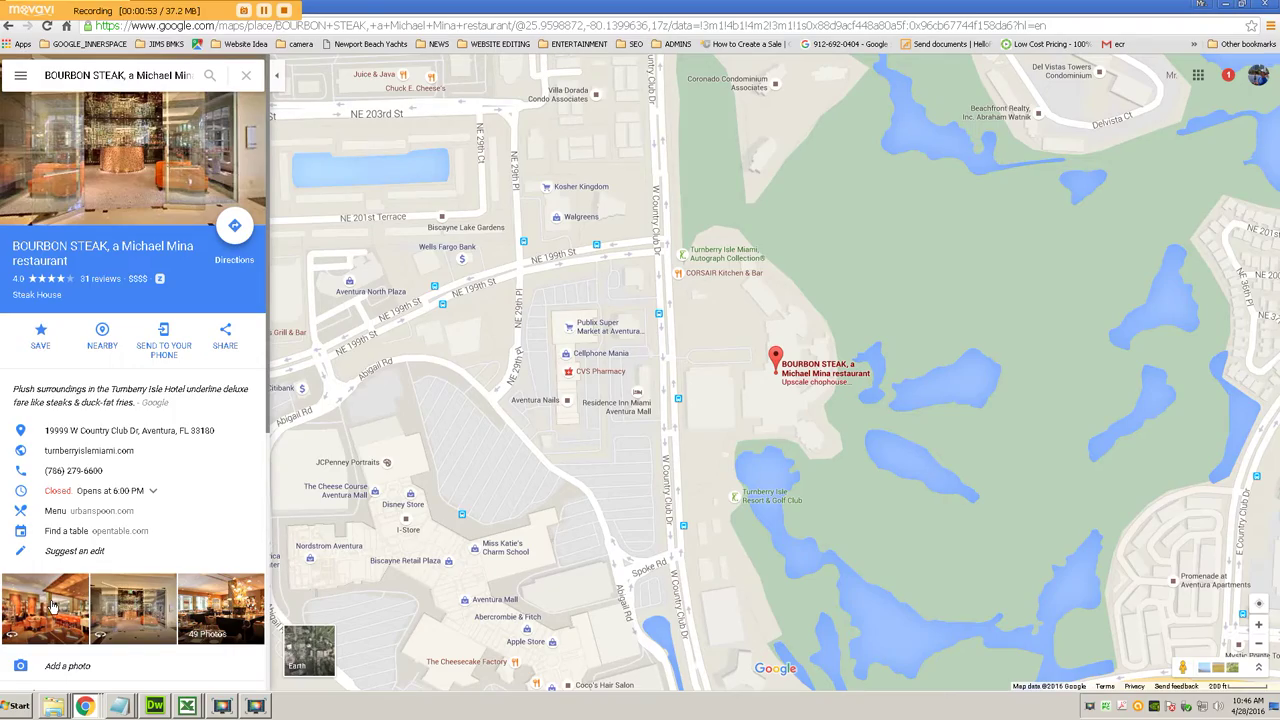
Step: Enter the interior photo tour, move down the bar corridor into the dining room, and frame the glass wine wall
click(53, 605)
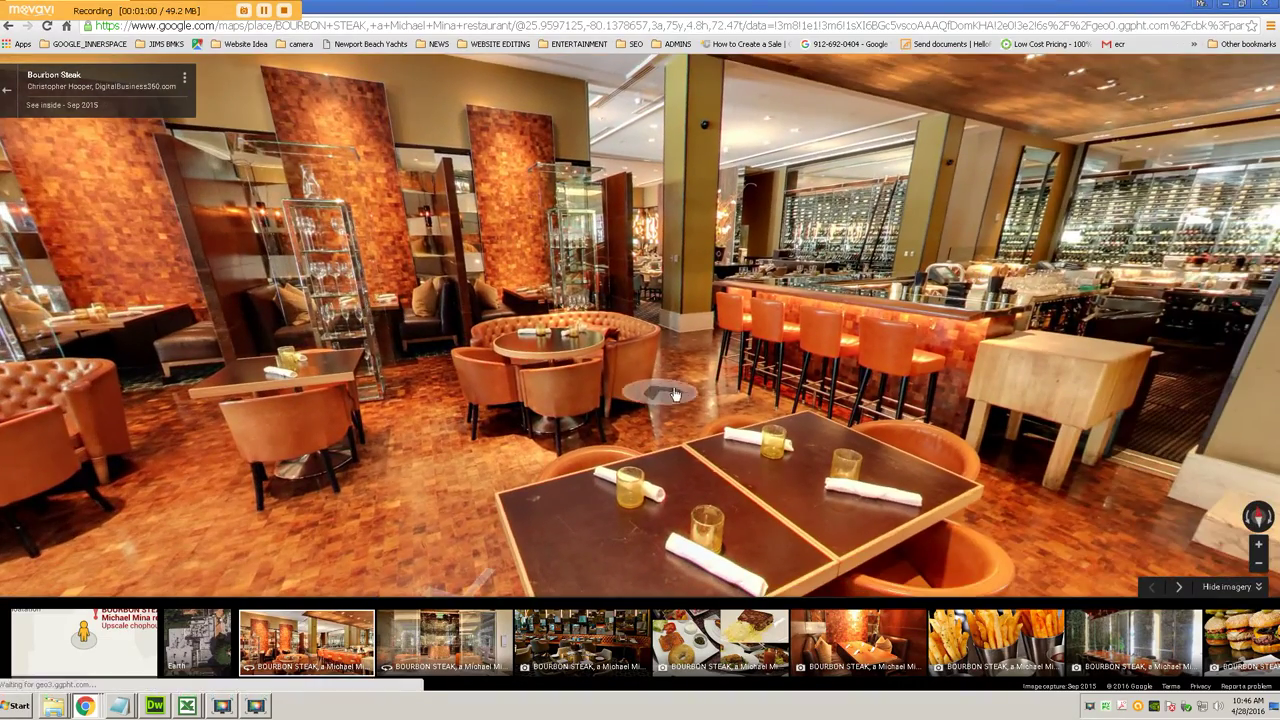
click(600, 372)
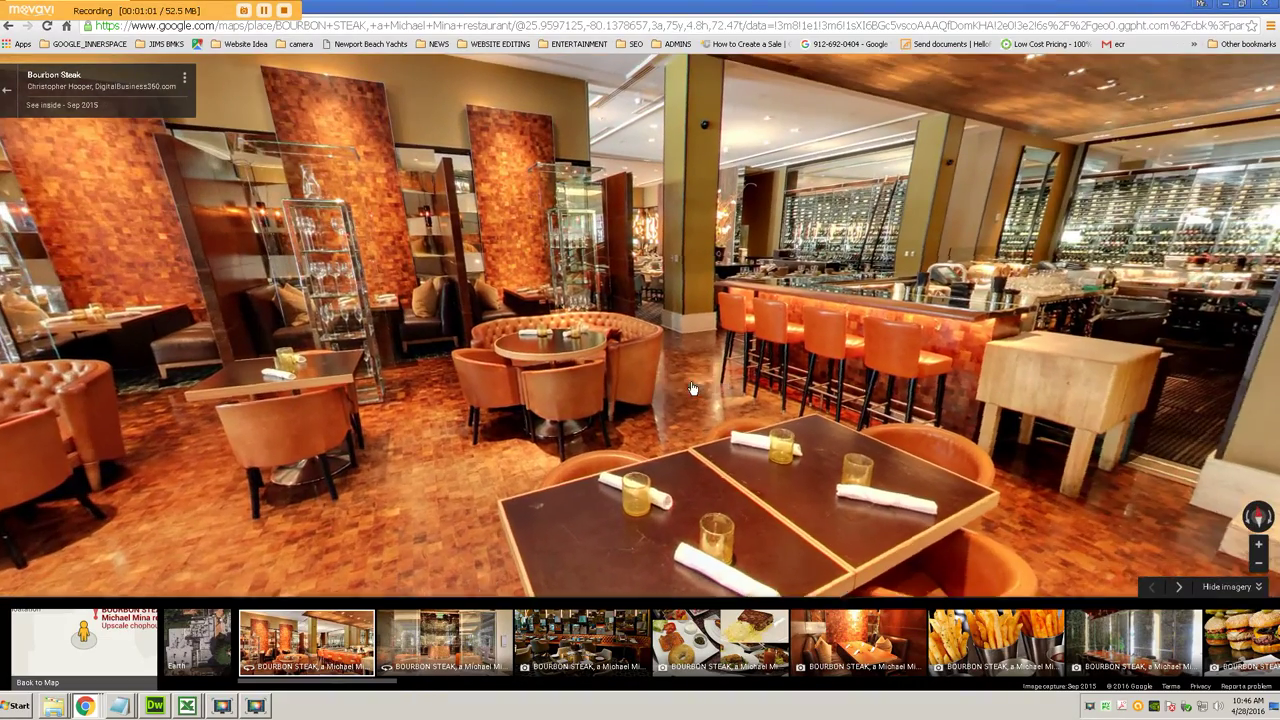
click(600, 372)
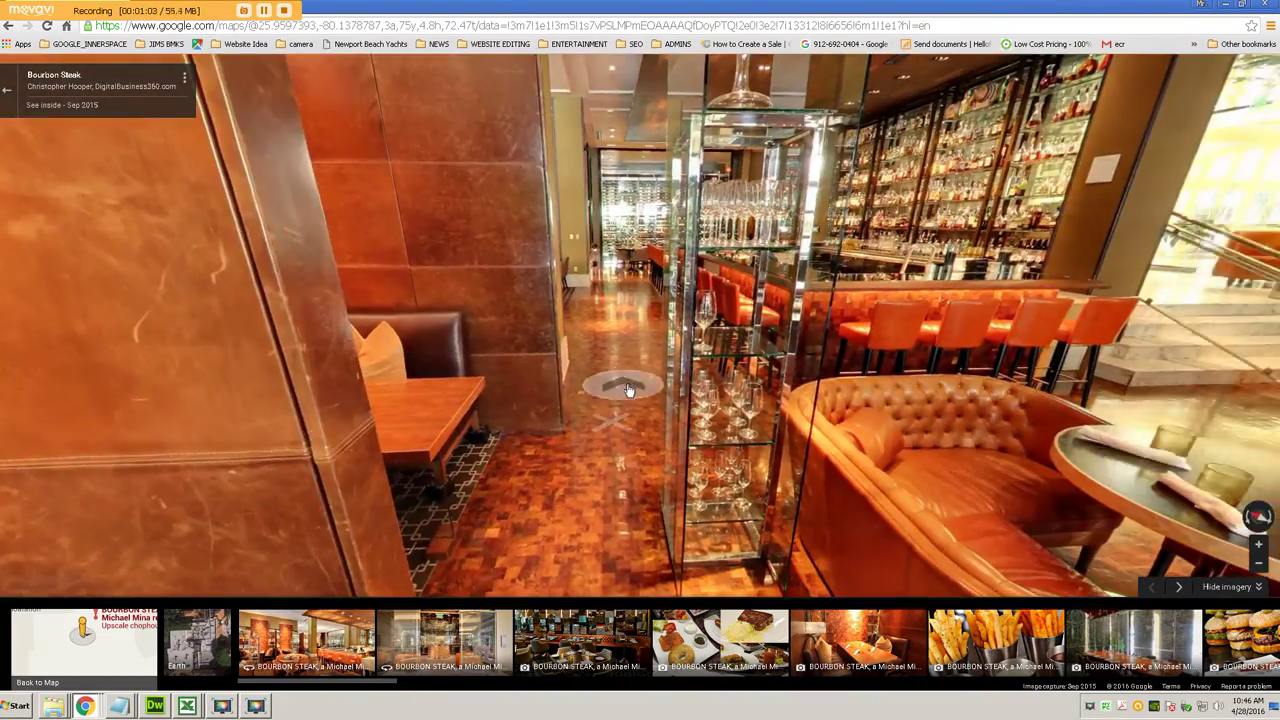
click(630, 387)
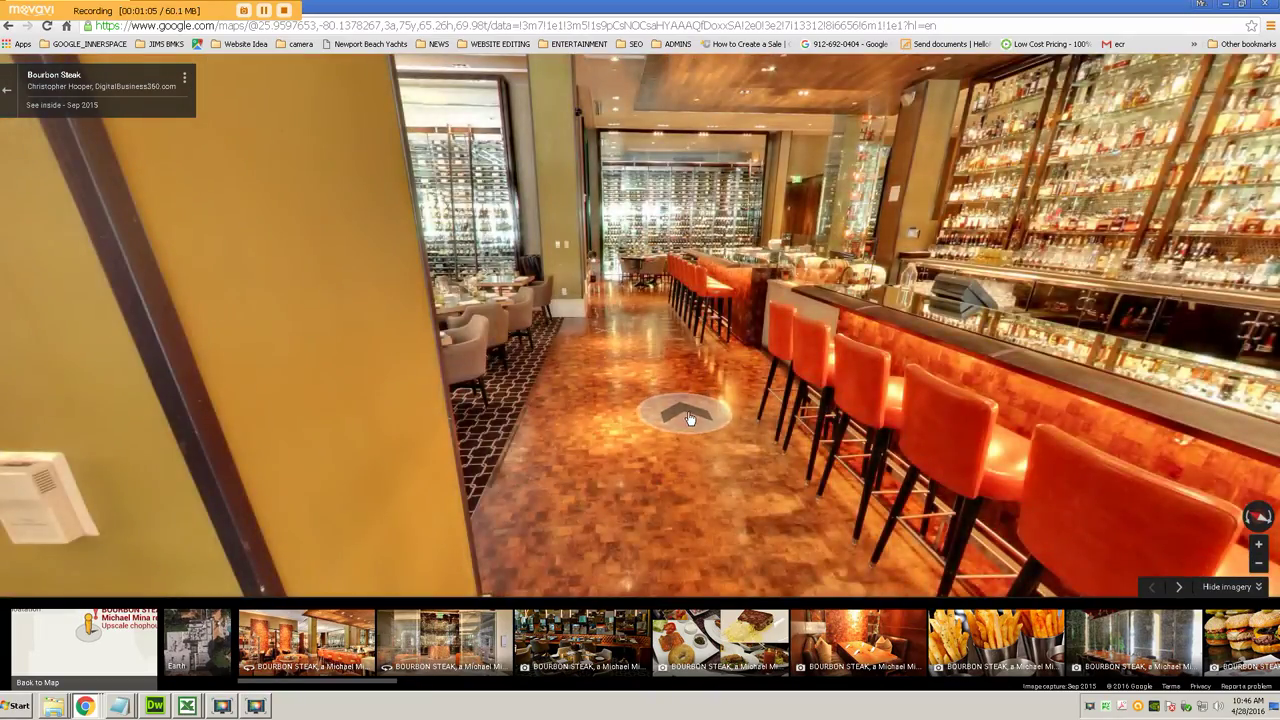
click(680, 416)
click(845, 401)
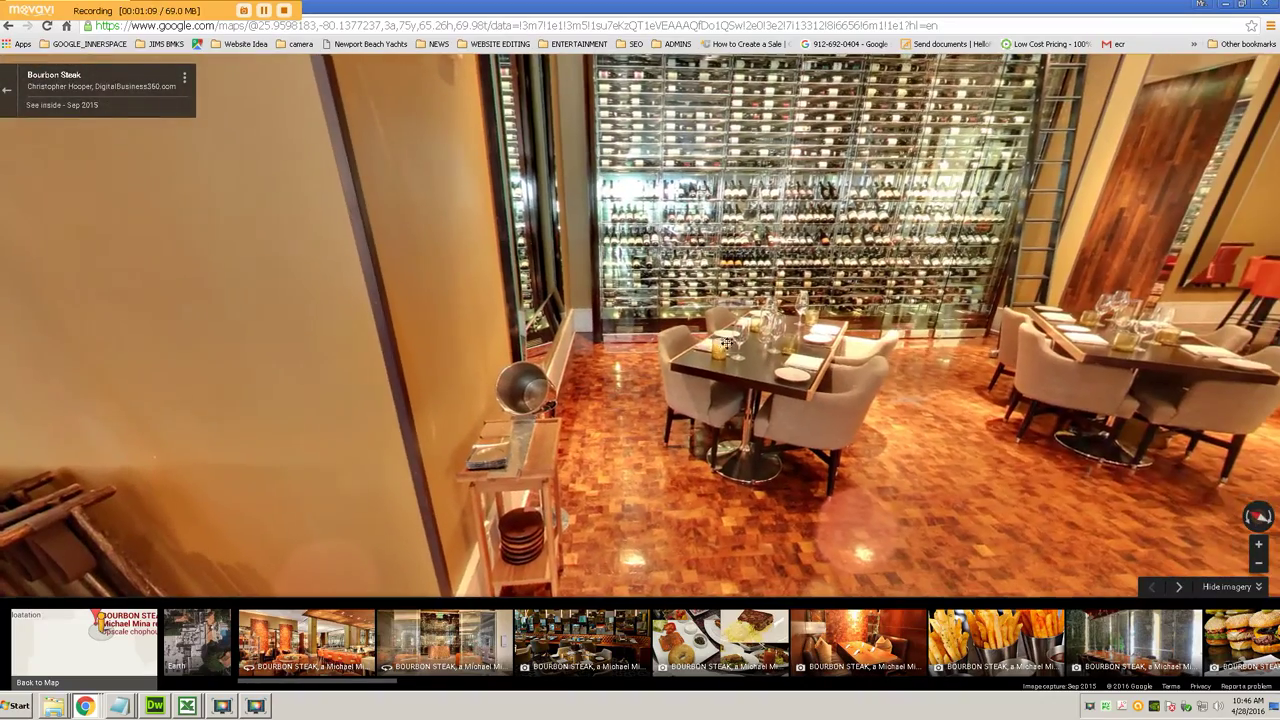
click(966, 466)
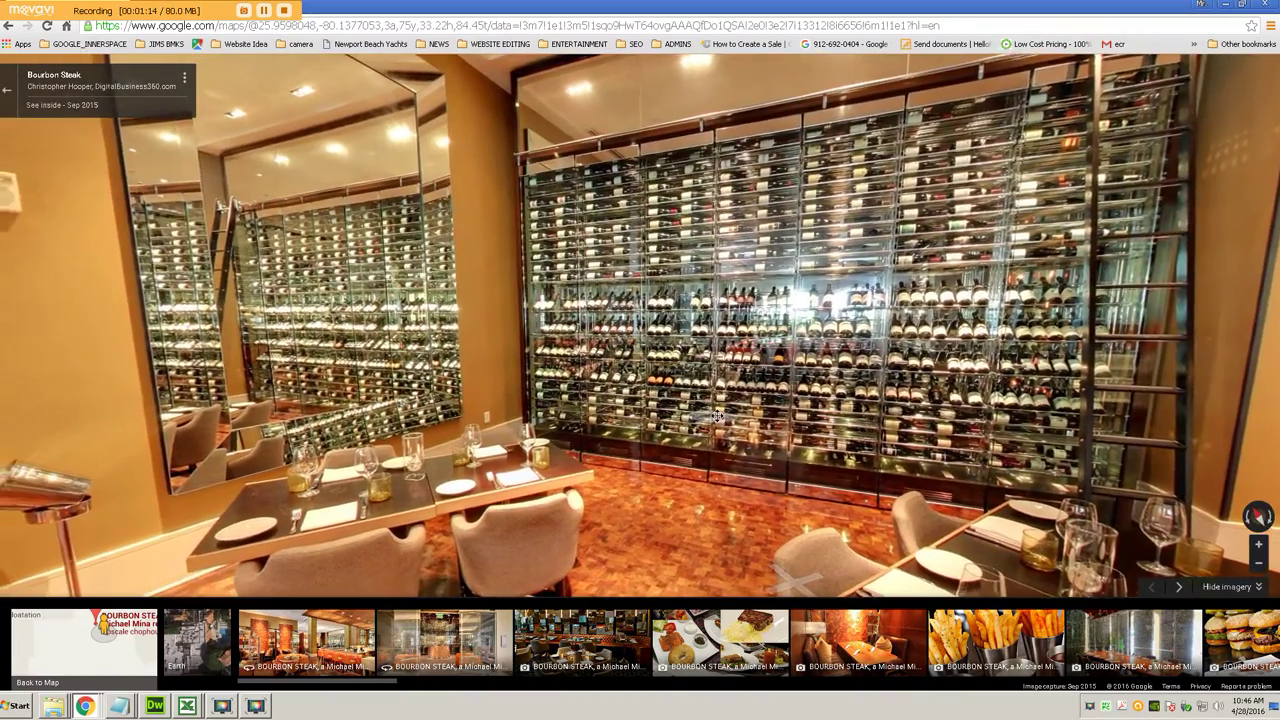
drag(717, 416, 636, 417)
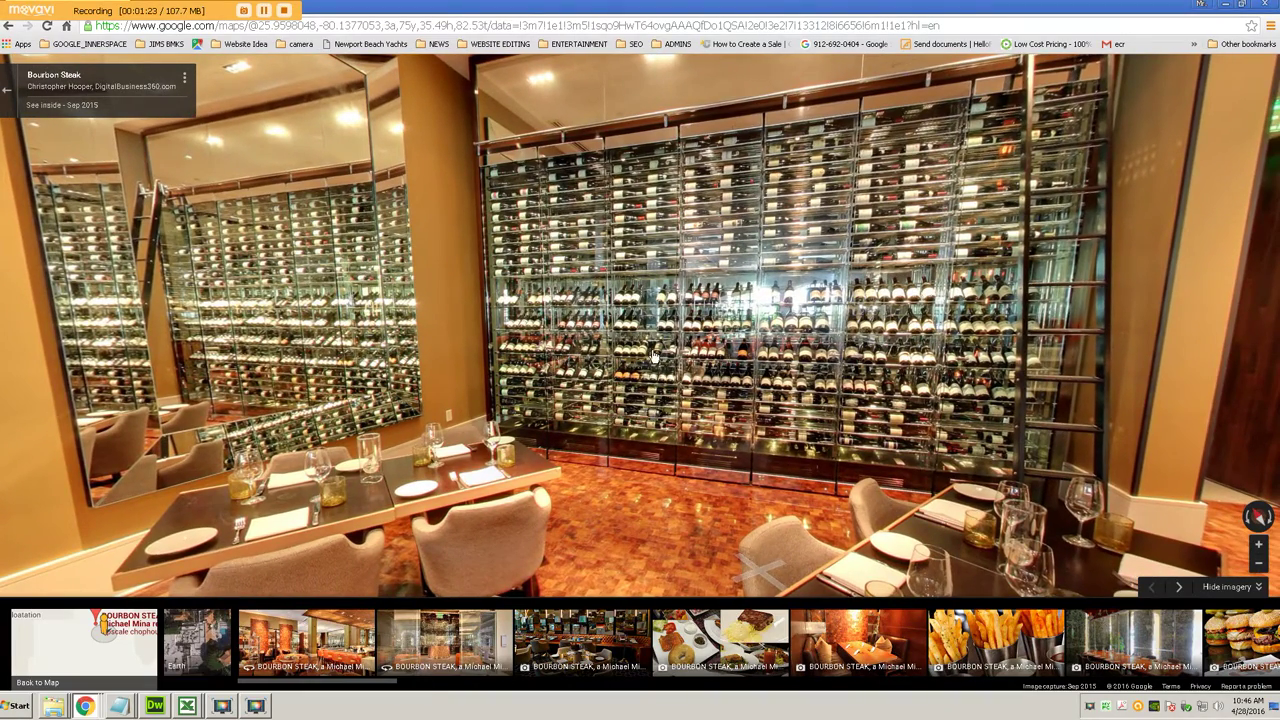
Step: Open 'Share or embed image' for this view and look at the Embed image tab
click(185, 80)
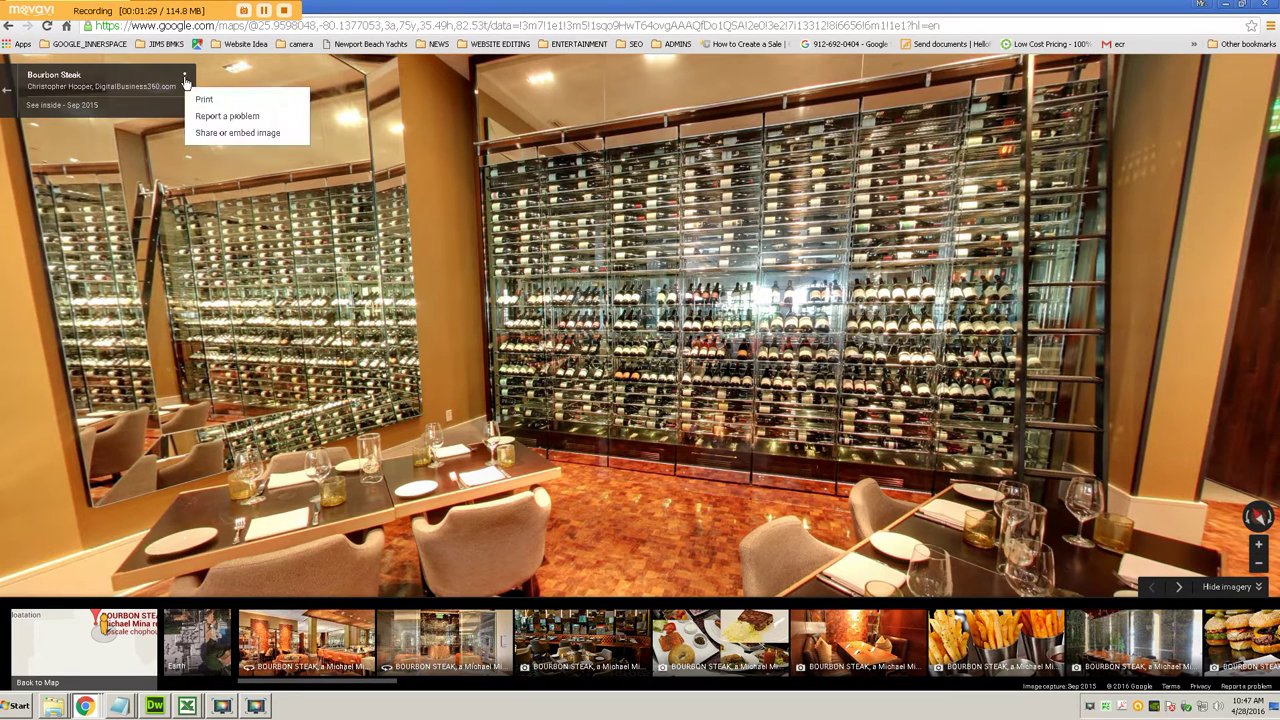
click(218, 133)
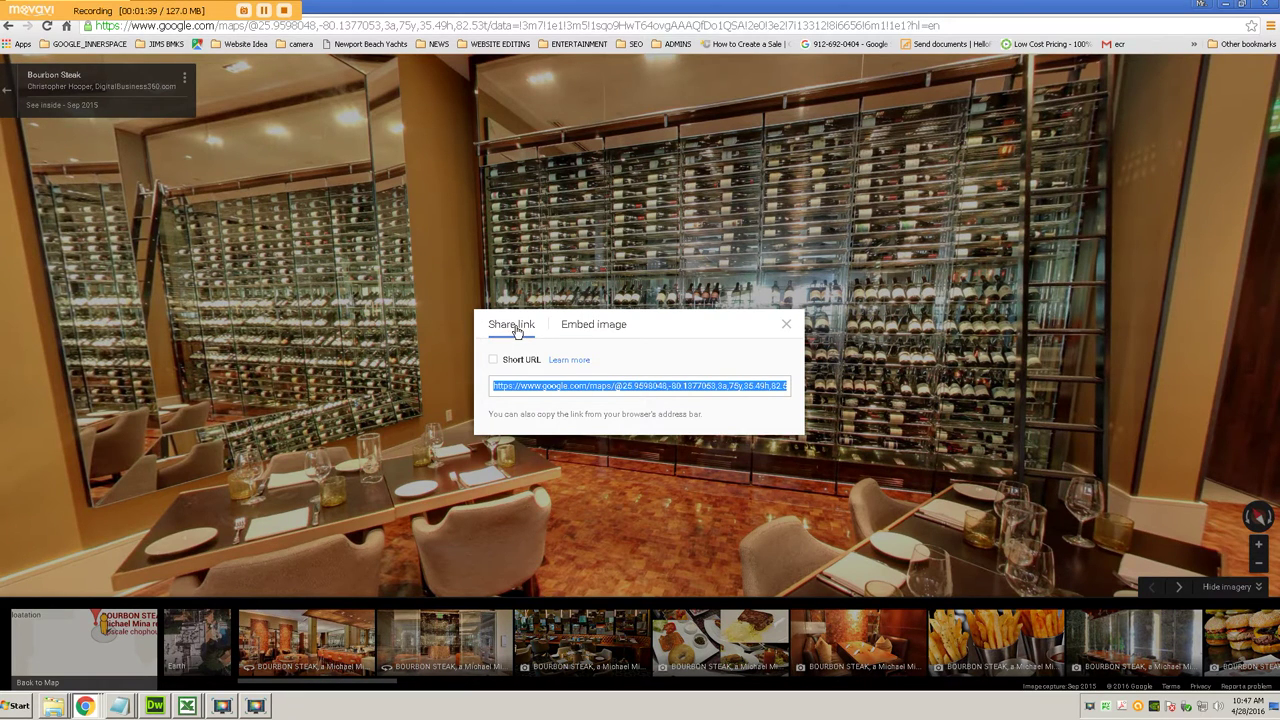
click(595, 330)
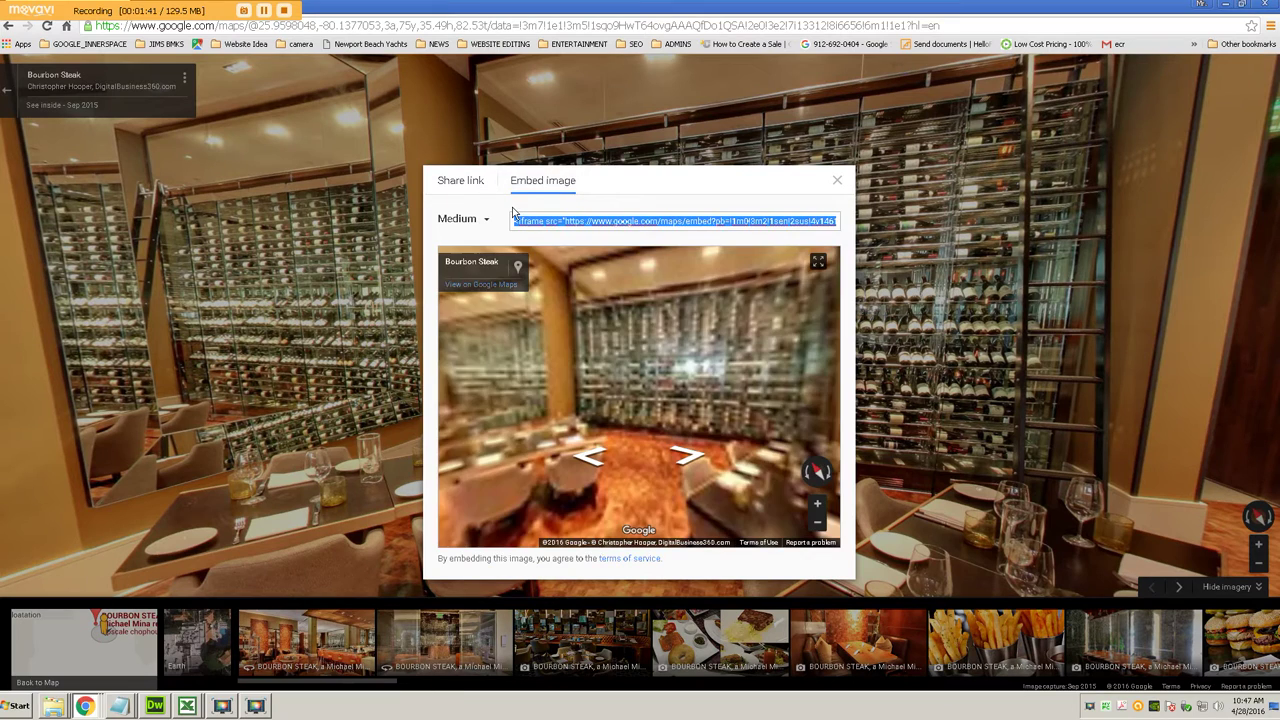
Step: Return to the Share link tab and enable Short URL to get a goo.gl link
click(461, 180)
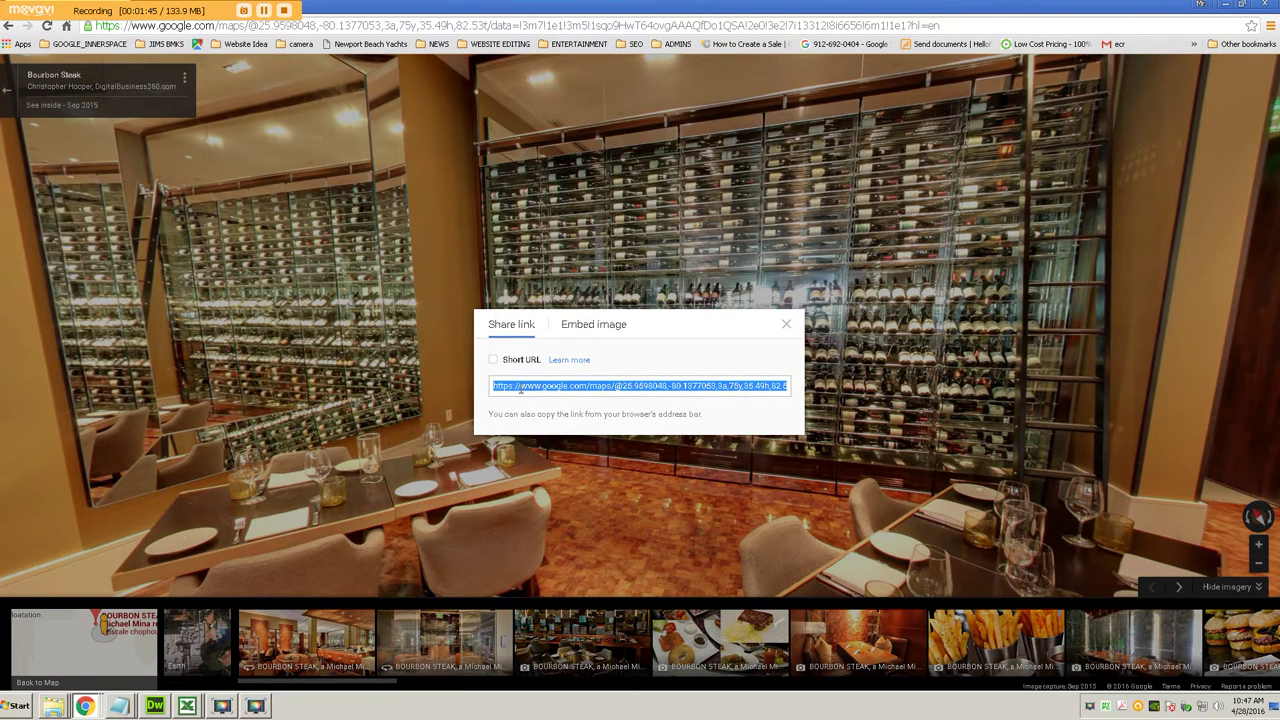
click(522, 389)
drag(540, 386, 714, 386)
click(690, 386)
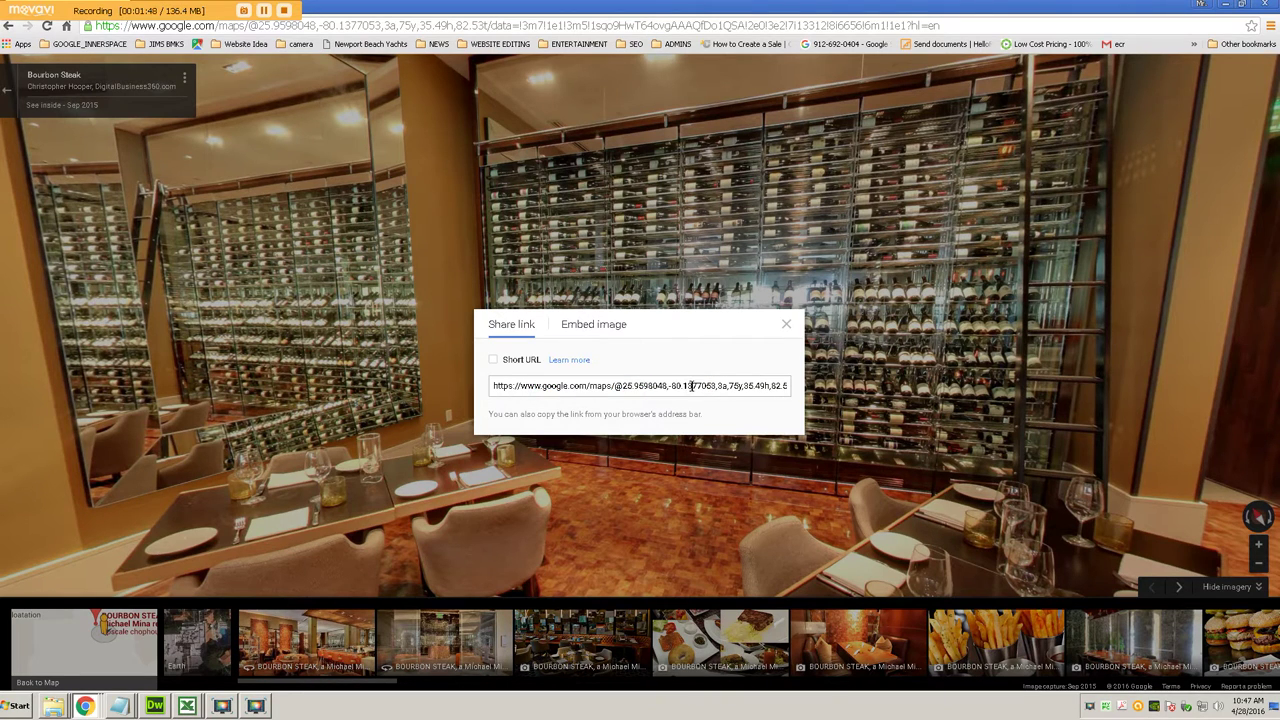
click(494, 361)
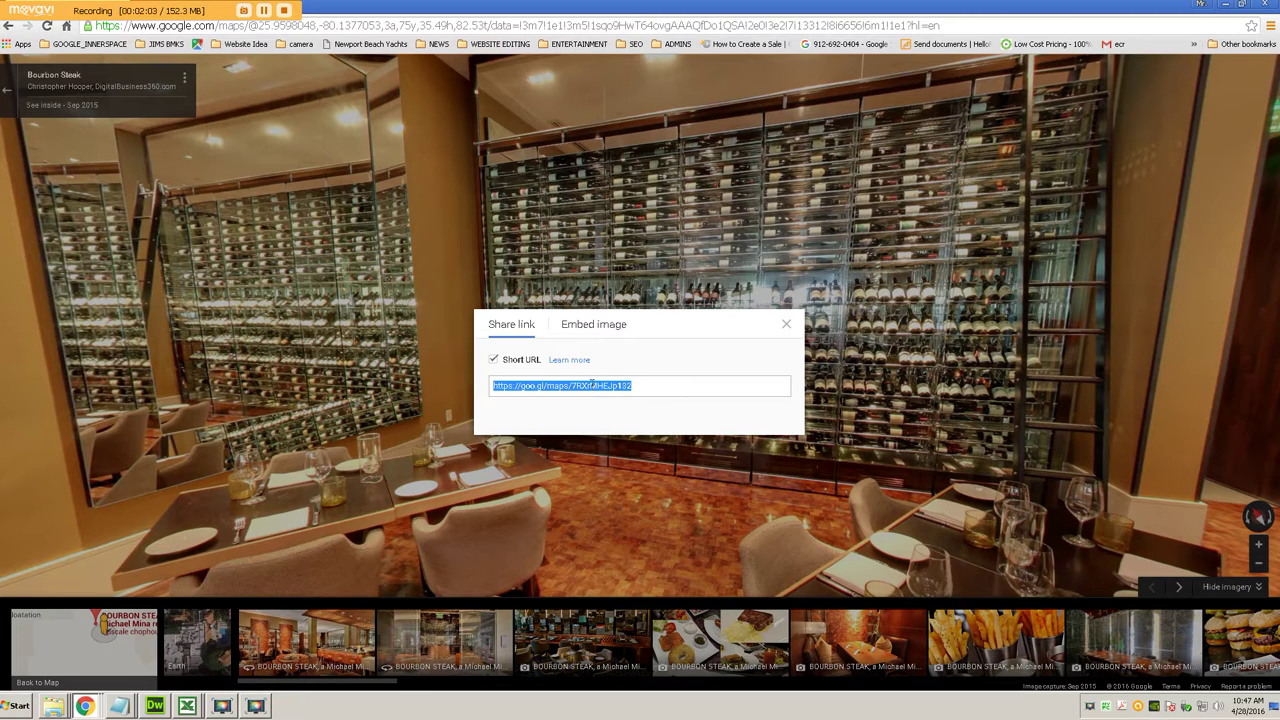
Step: Set the embed size to Large, after trying Small and Custom, and copy the iframe code
click(587, 327)
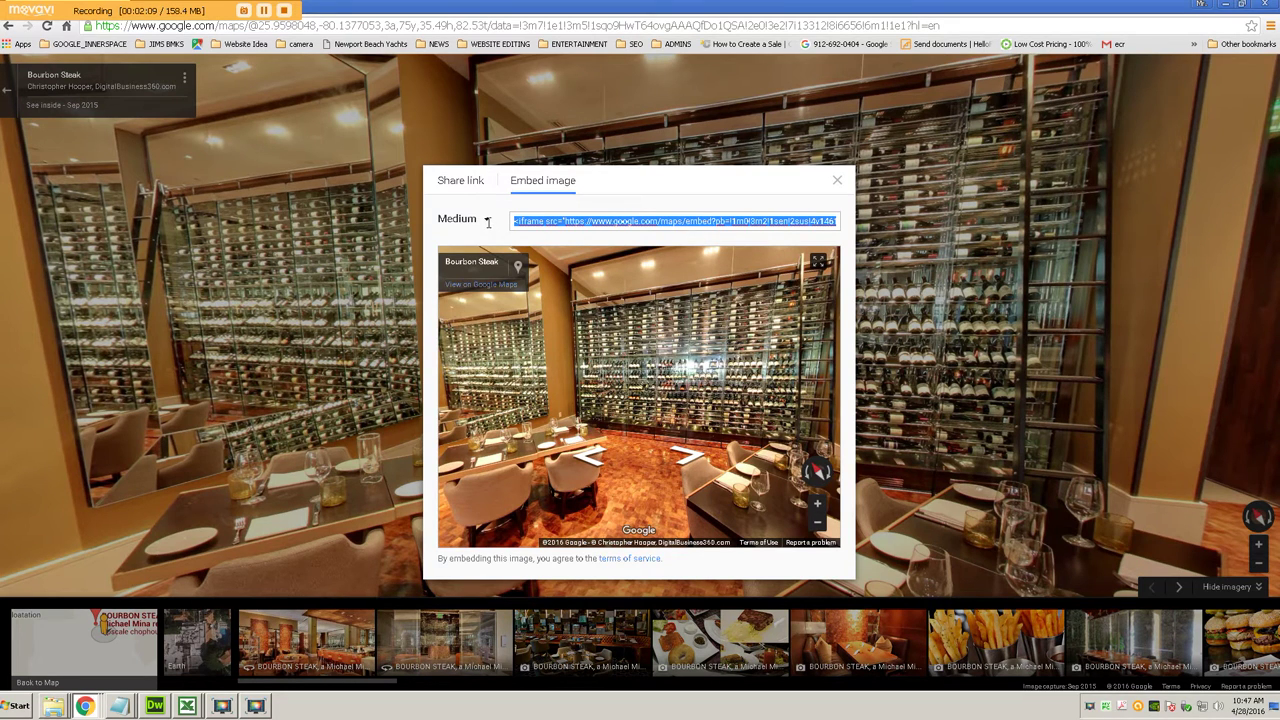
click(486, 222)
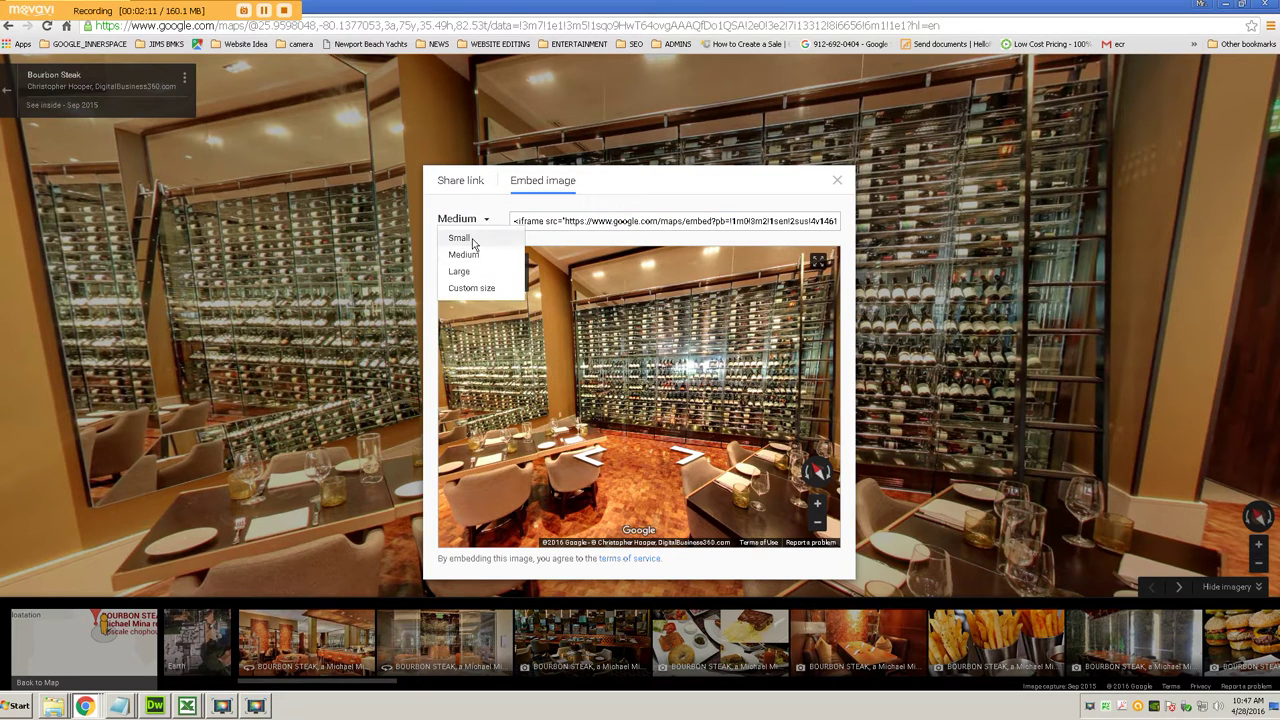
click(472, 238)
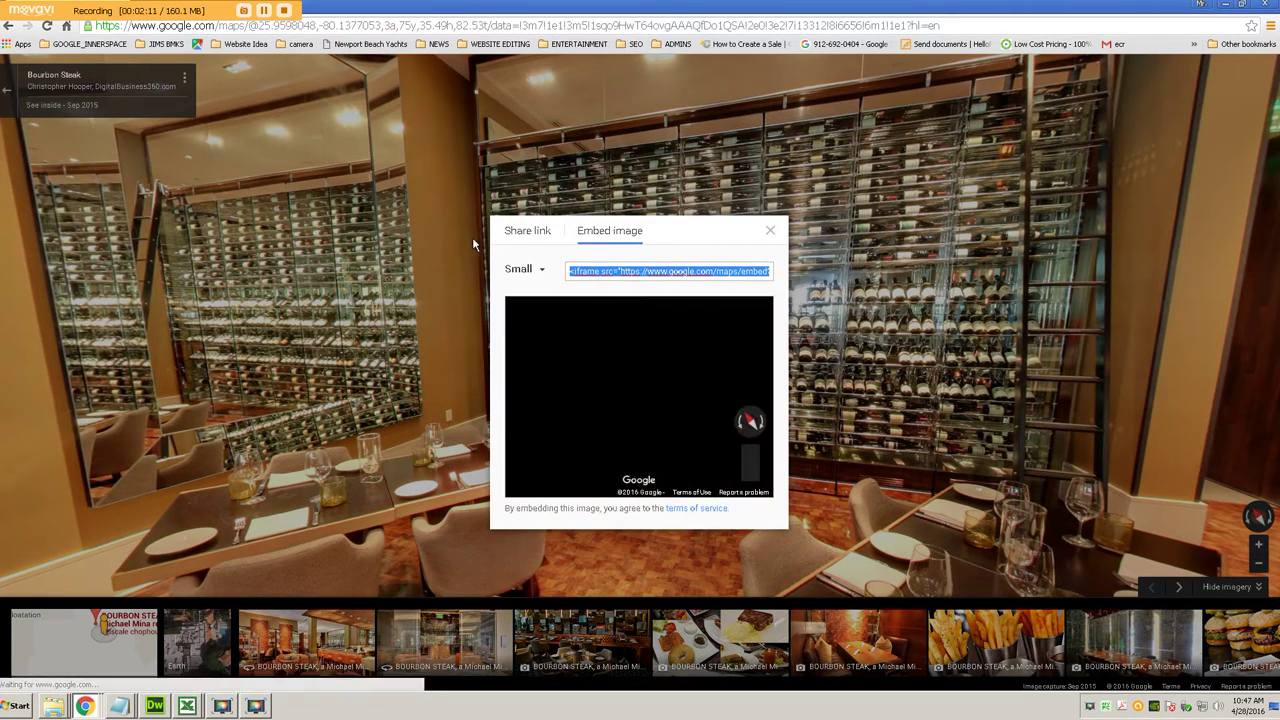
click(543, 273)
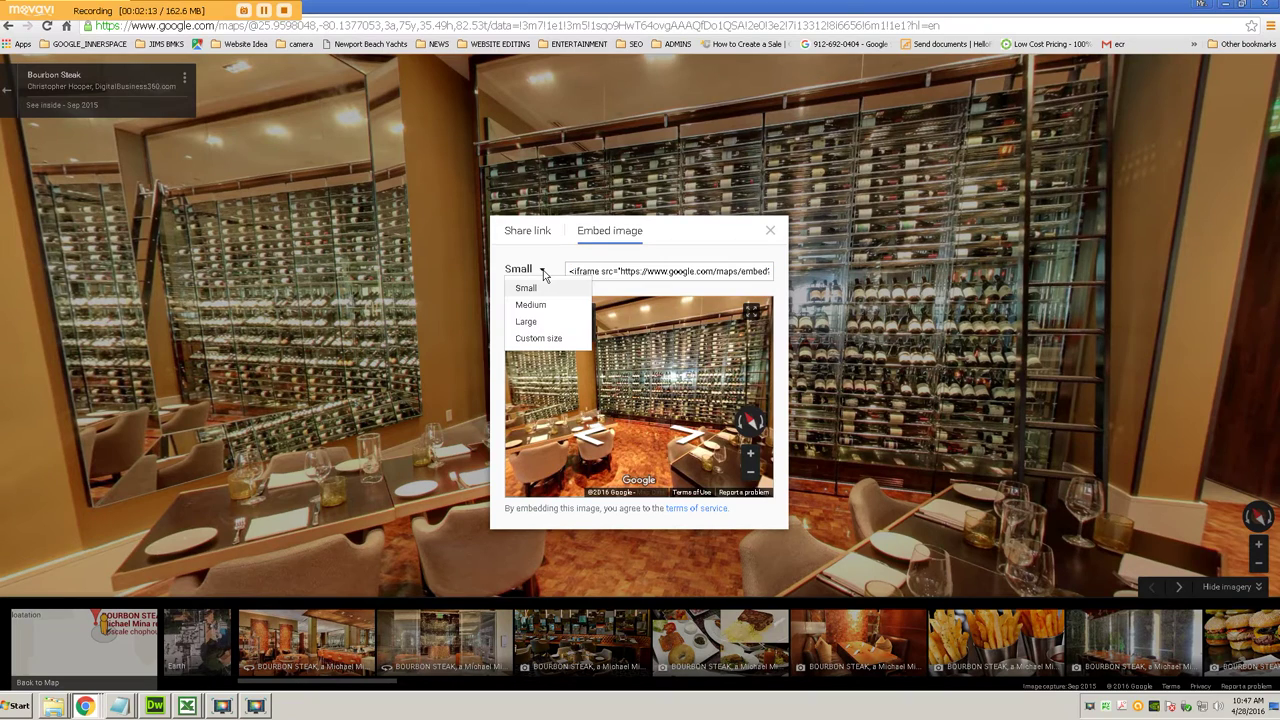
click(529, 322)
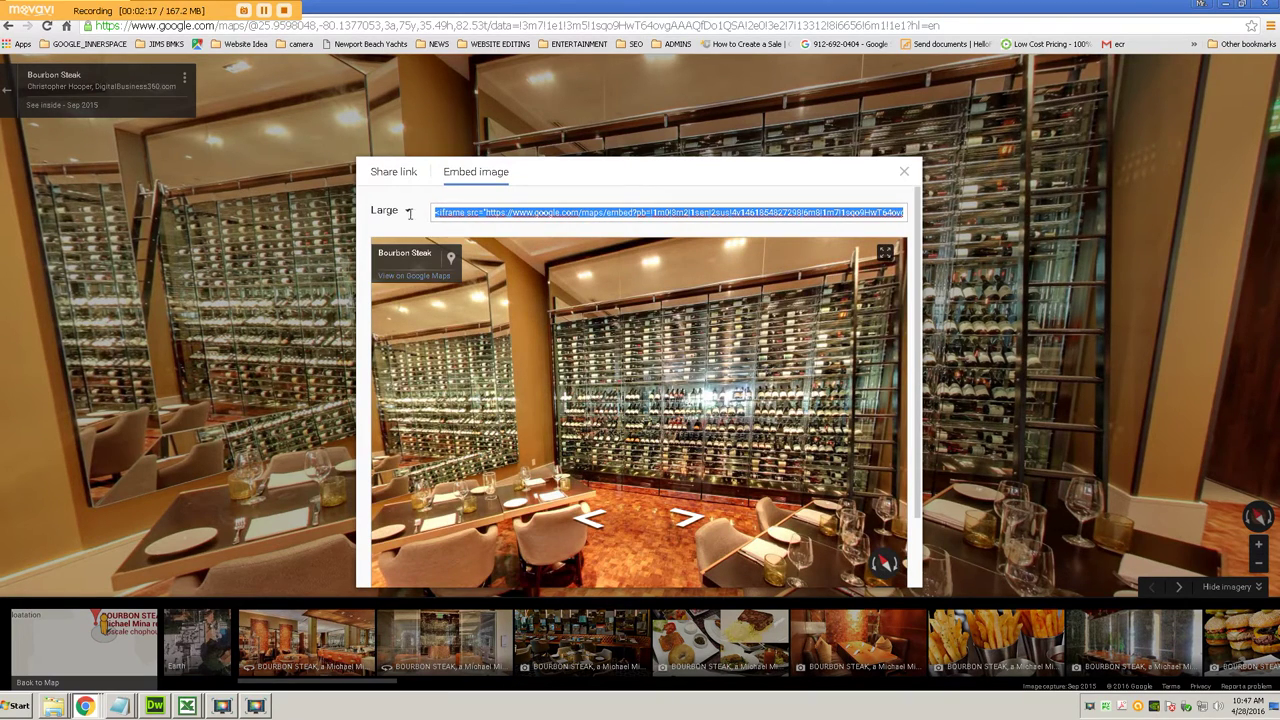
click(409, 213)
click(430, 279)
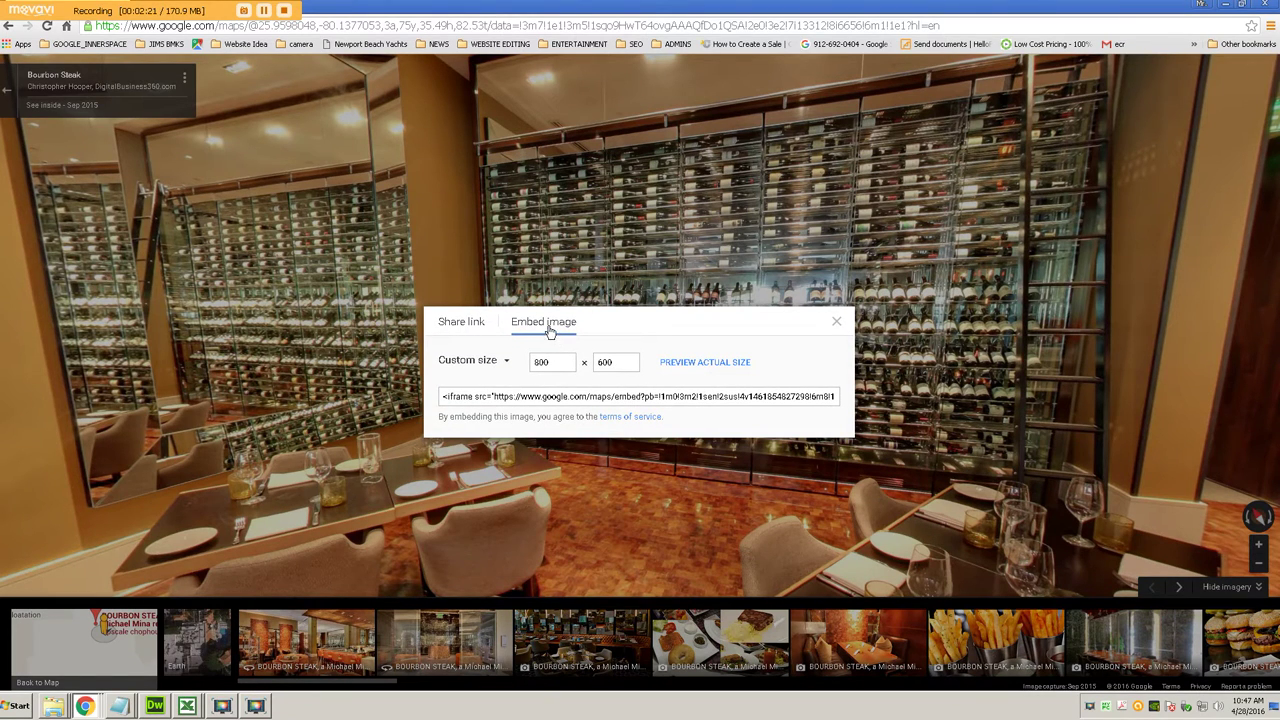
click(508, 364)
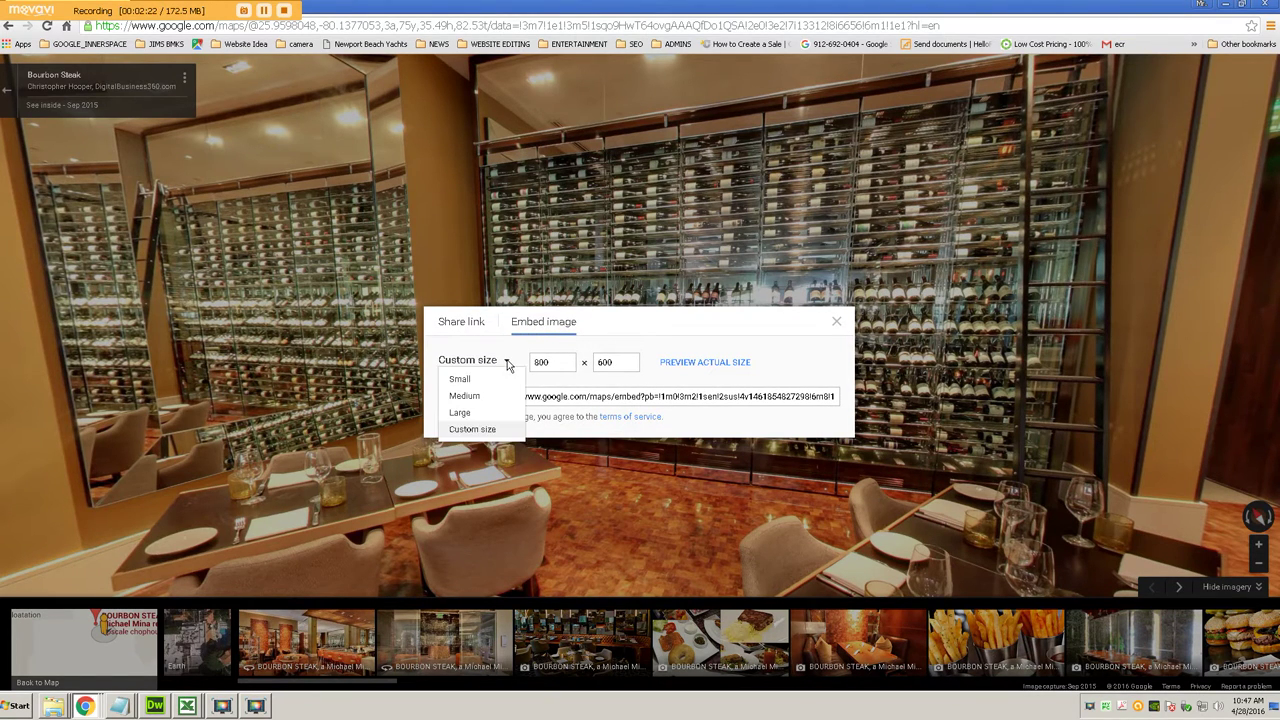
click(475, 412)
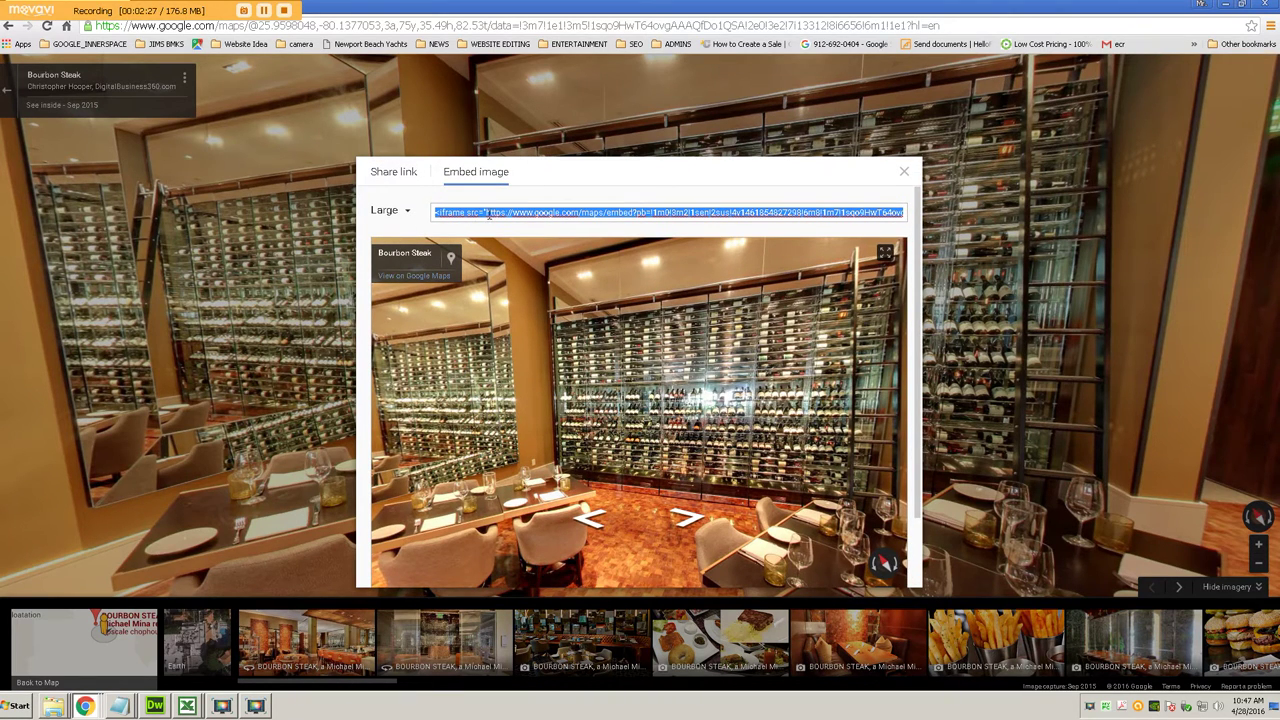
right_click(488, 213)
click(528, 241)
Step: Maximize Dreamweaver and delete all body content of example.html with Ctrl+A and Delete
click(155, 706)
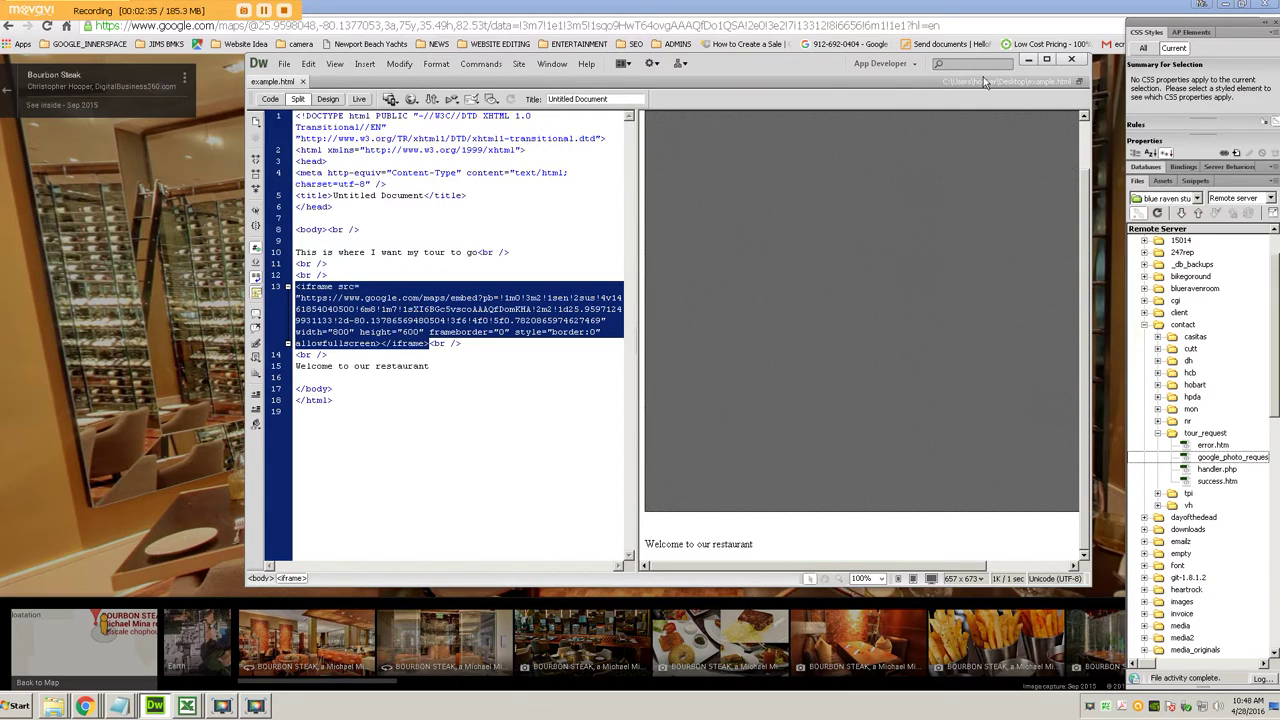
click(1046, 59)
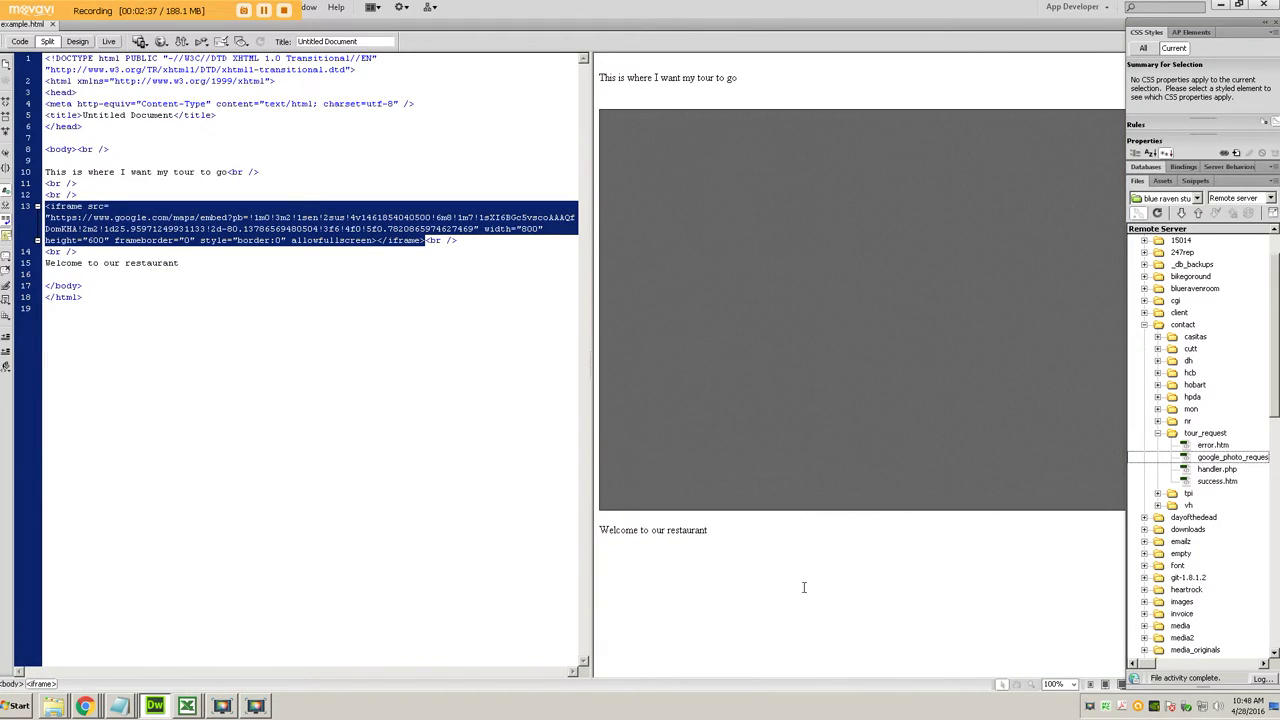
click(893, 585)
key(ctrl+a)
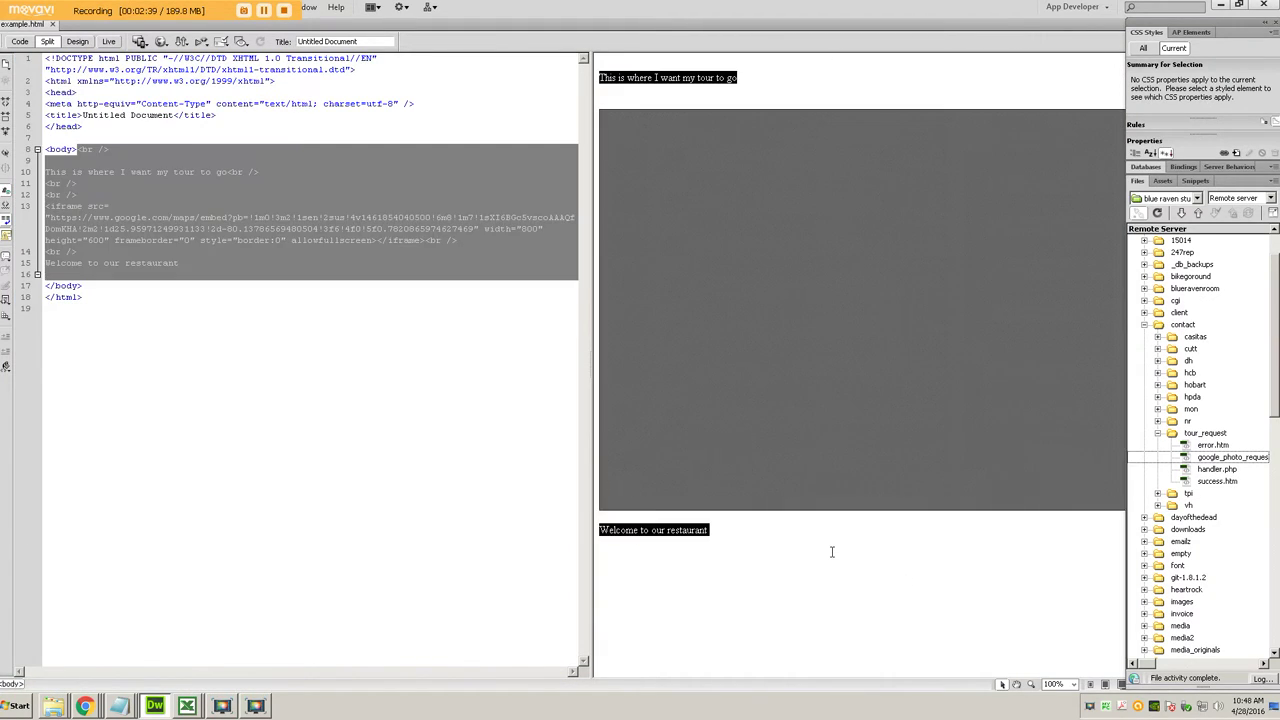
key(Delete)
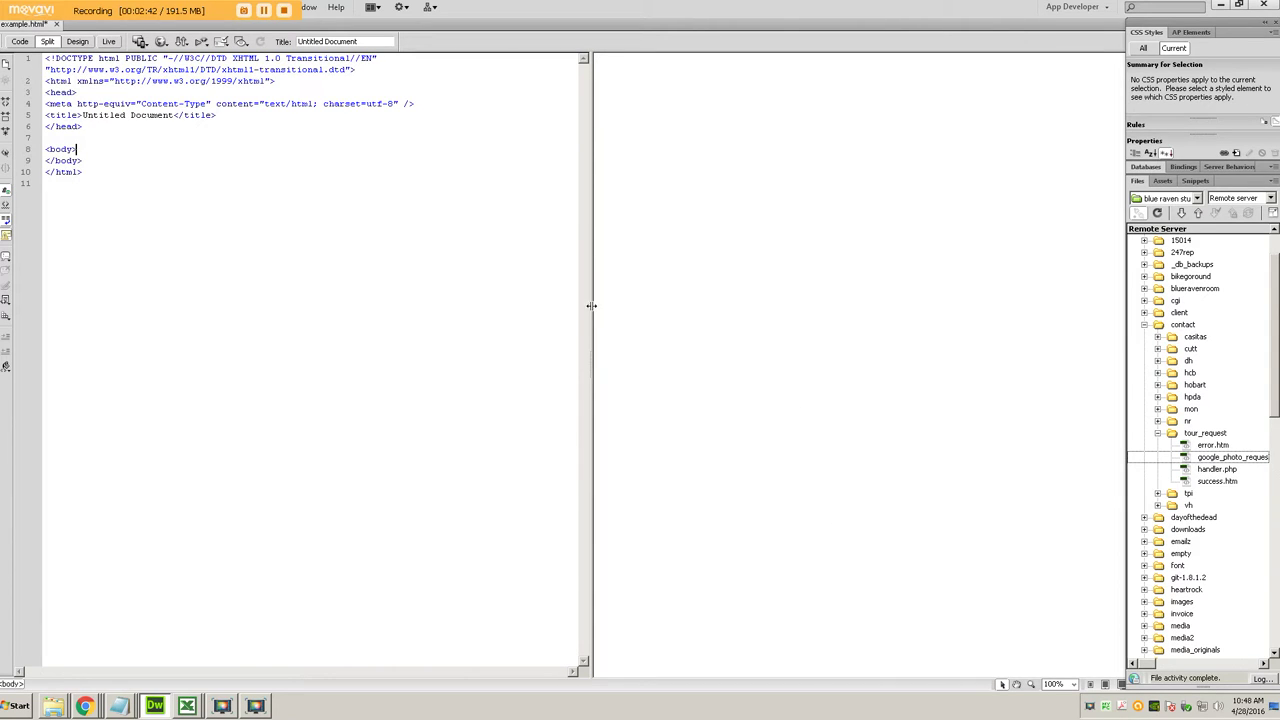
Step: Narrow the code pane and place the cursor right after the <body> tag
drag(592, 303, 514, 303)
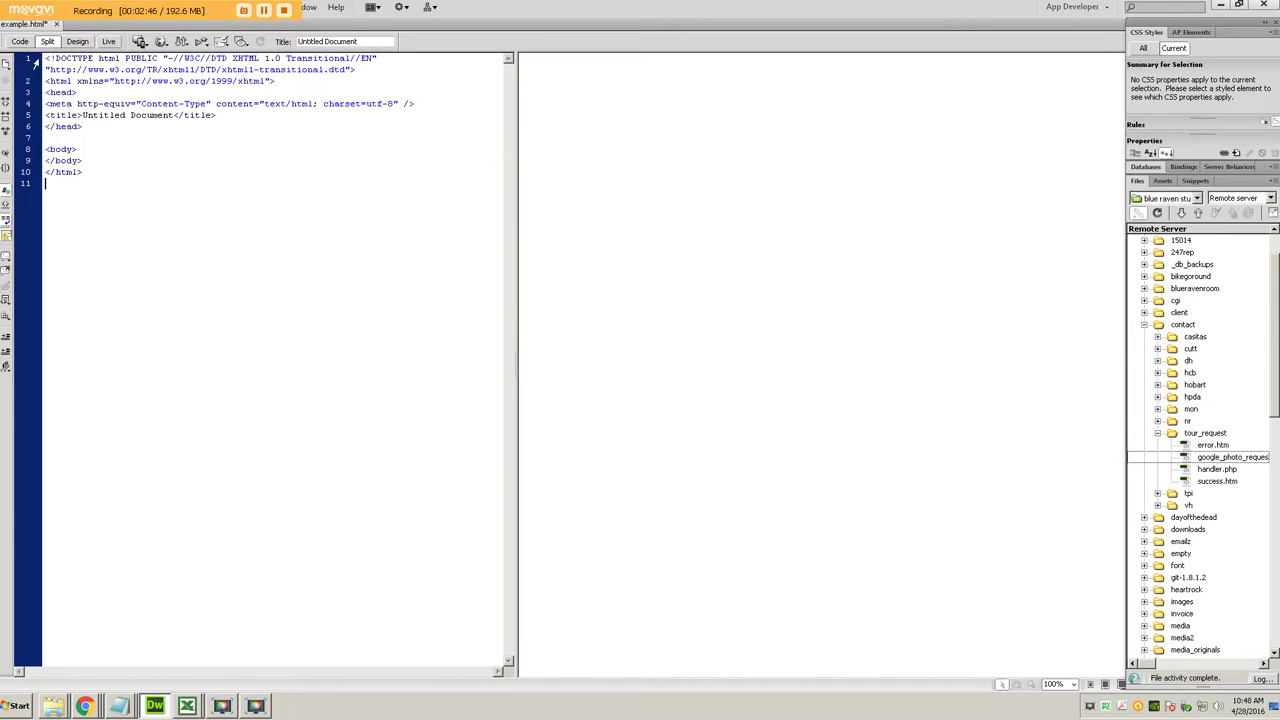
drag(77, 149, 113, 81)
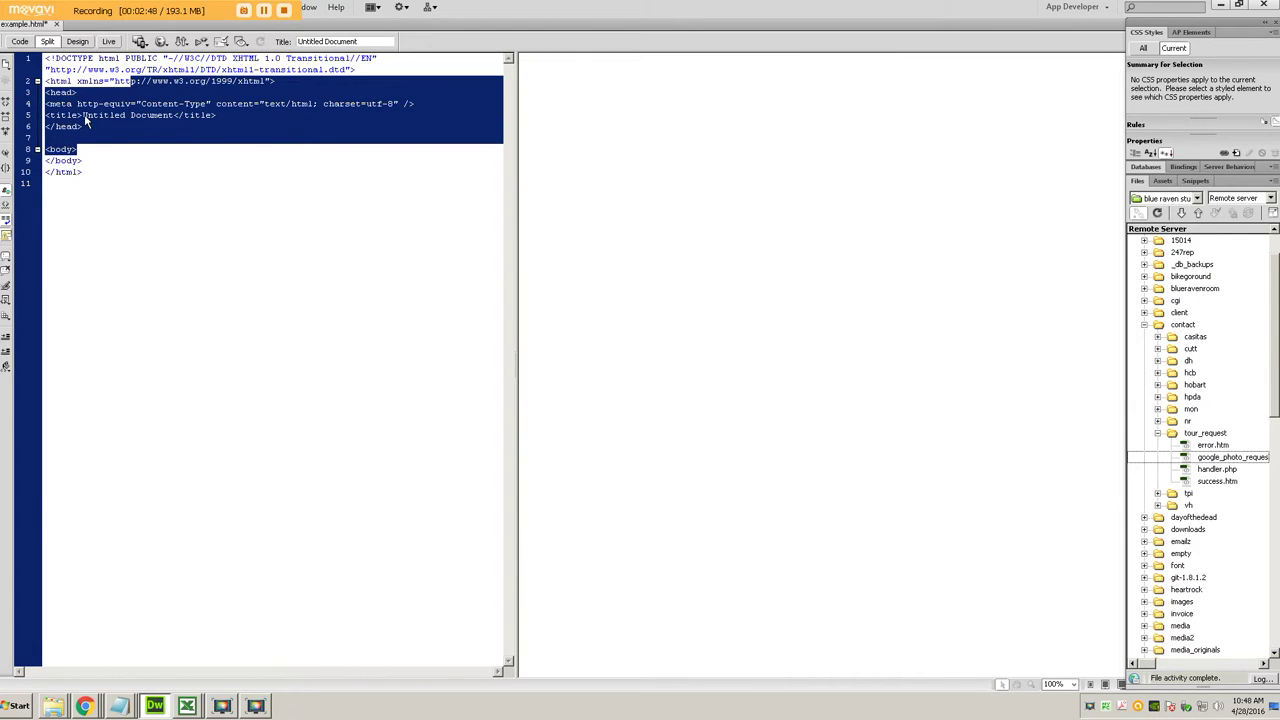
click(96, 149)
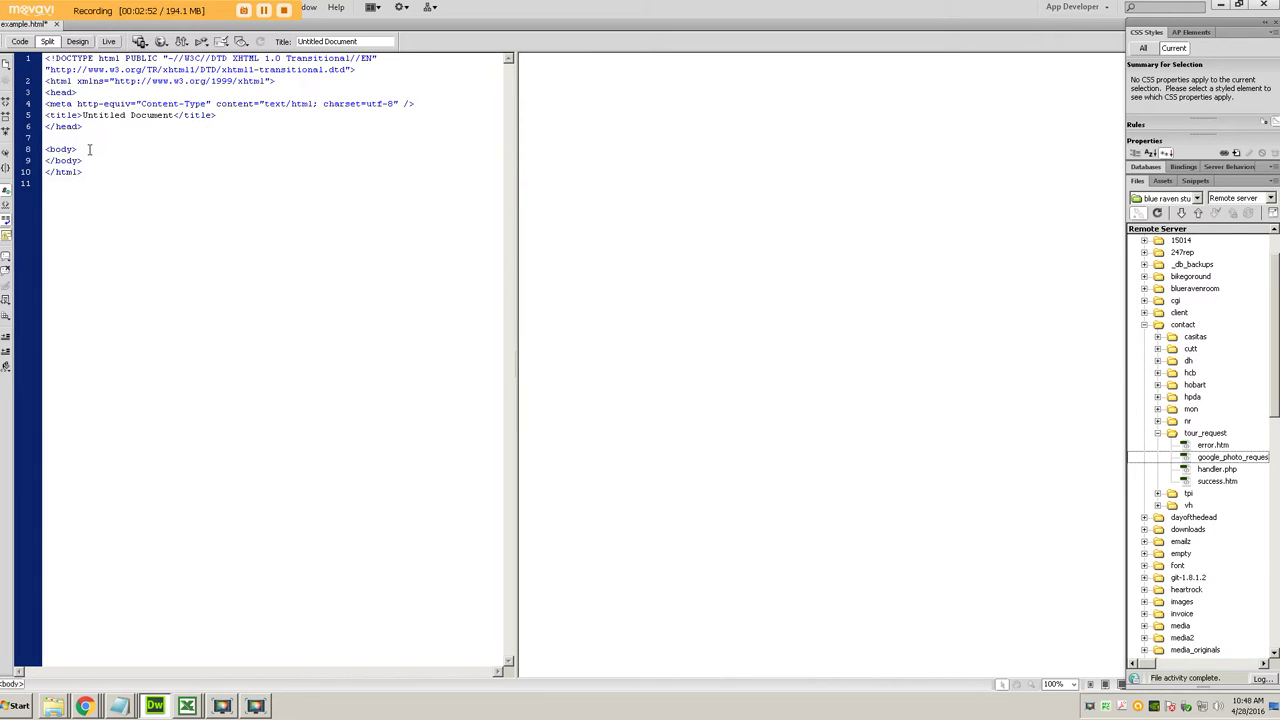
Step: Type the caption about the restaurant's inside, add line breaks, and paste the iframe embed code
key(Return)
key(Return)
key(Return)
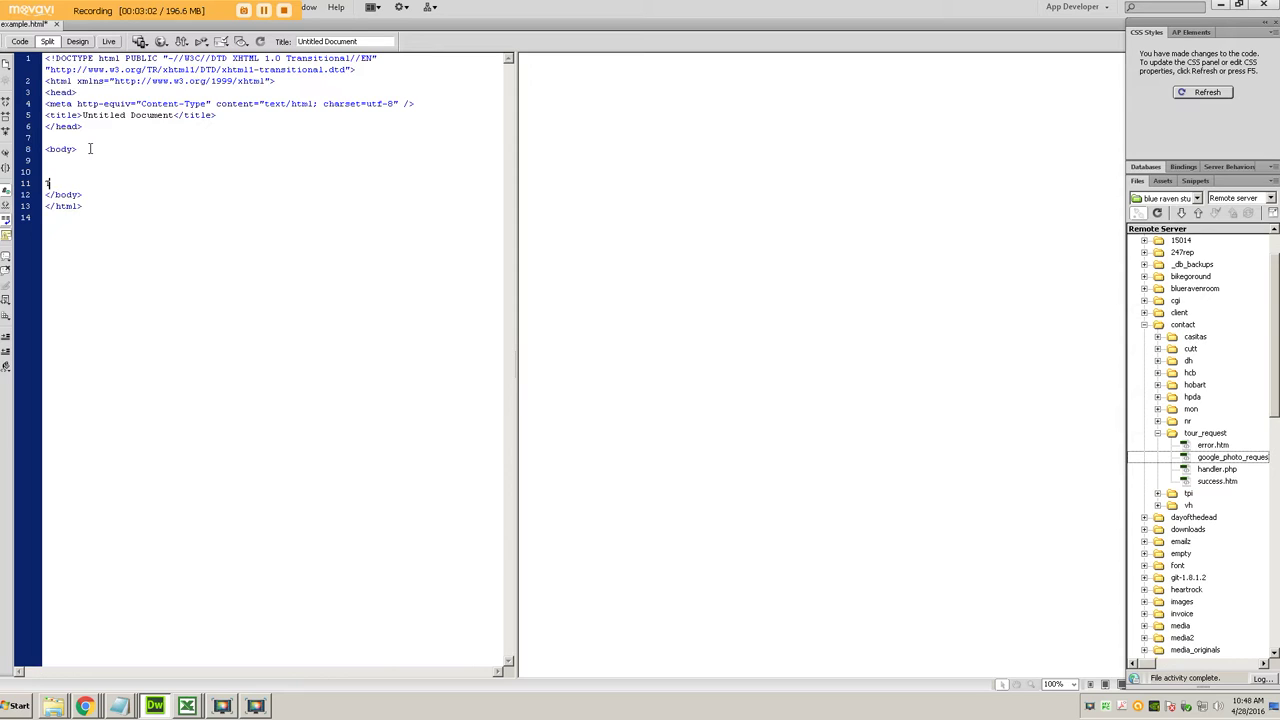
text(hat)
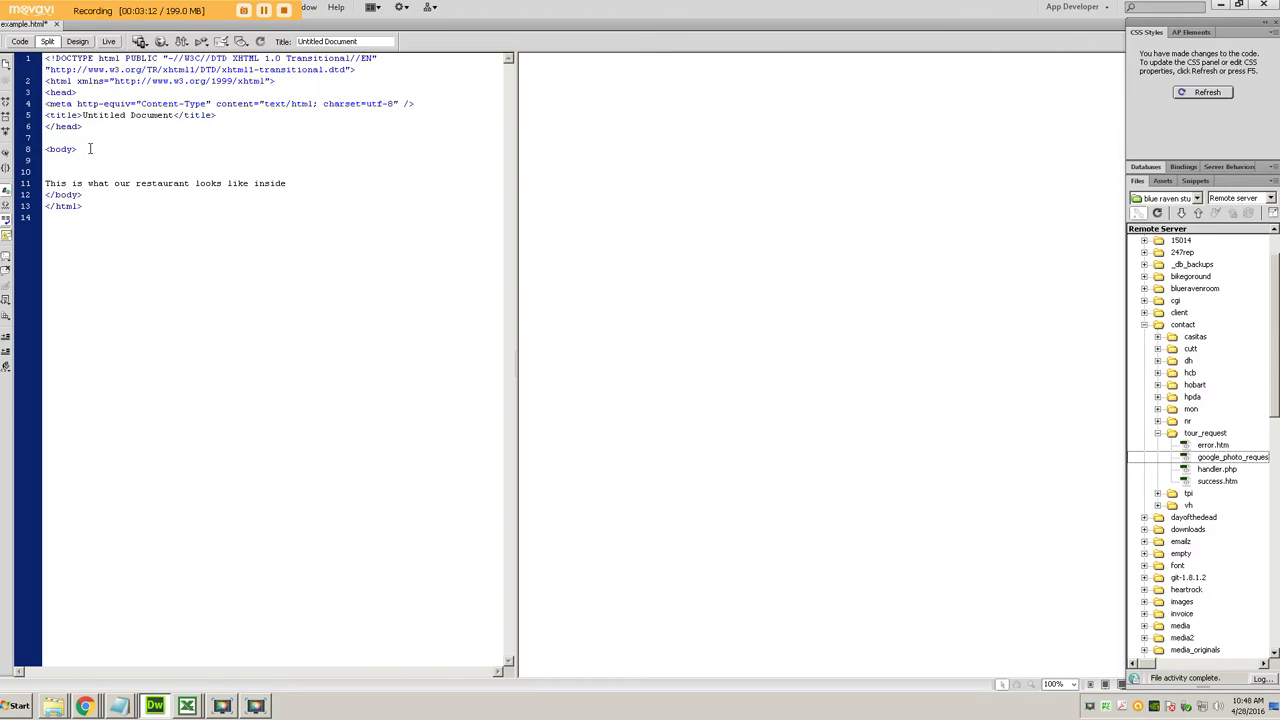
key(shift+Return)
key(shift+Return)
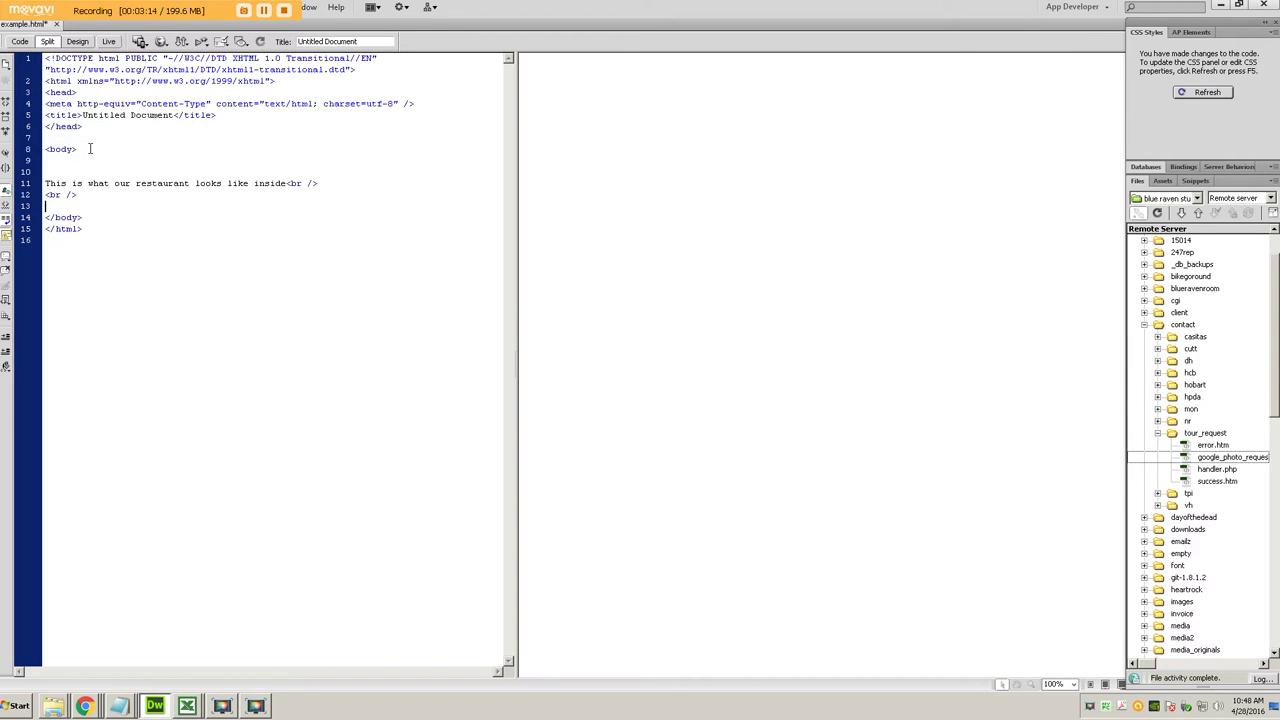
key(ctrl+v)
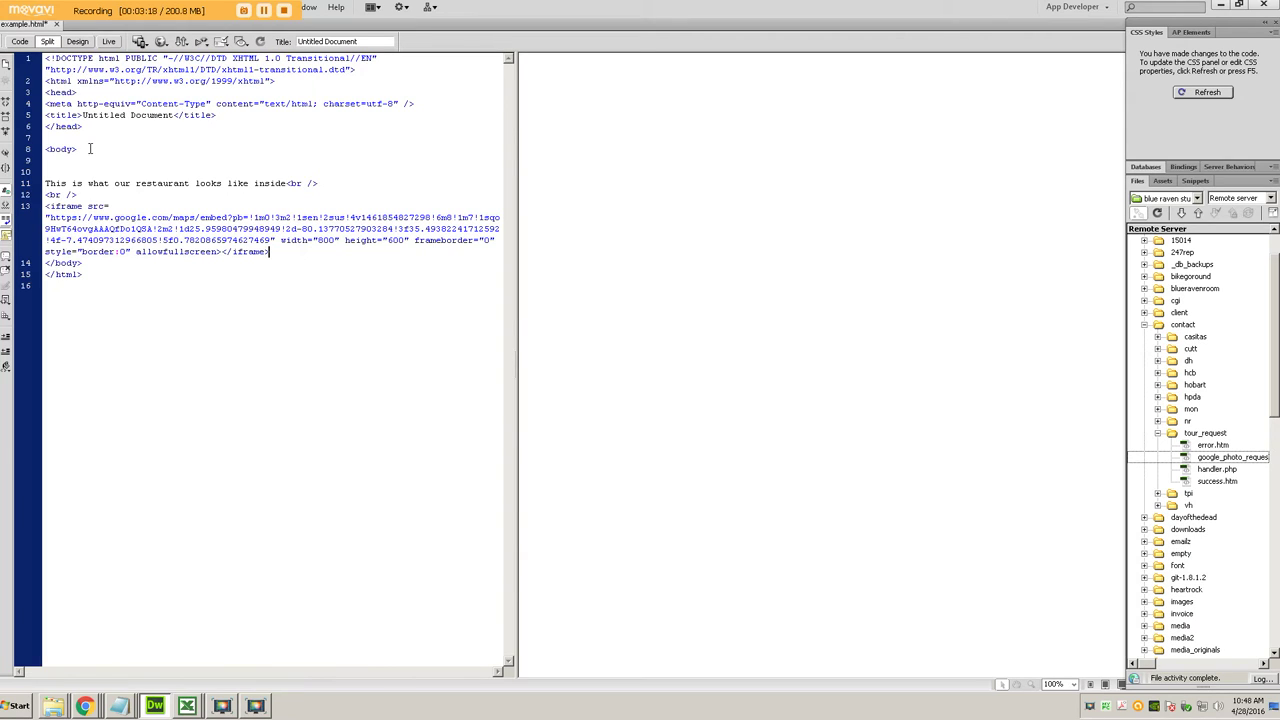
Step: Add a line break, type 'wow look at all that wine', and refresh the preview
key(shift+Return)
key(shift+Return)
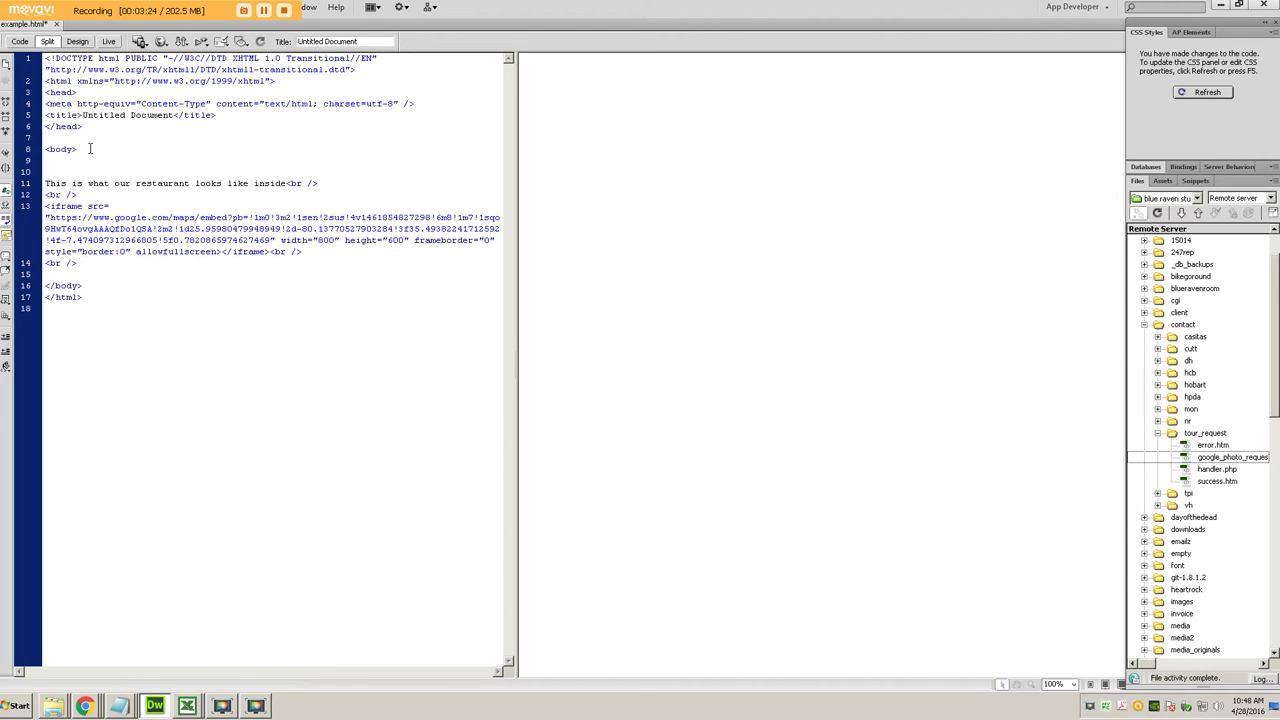
text(wow look at all that wine)
click(953, 425)
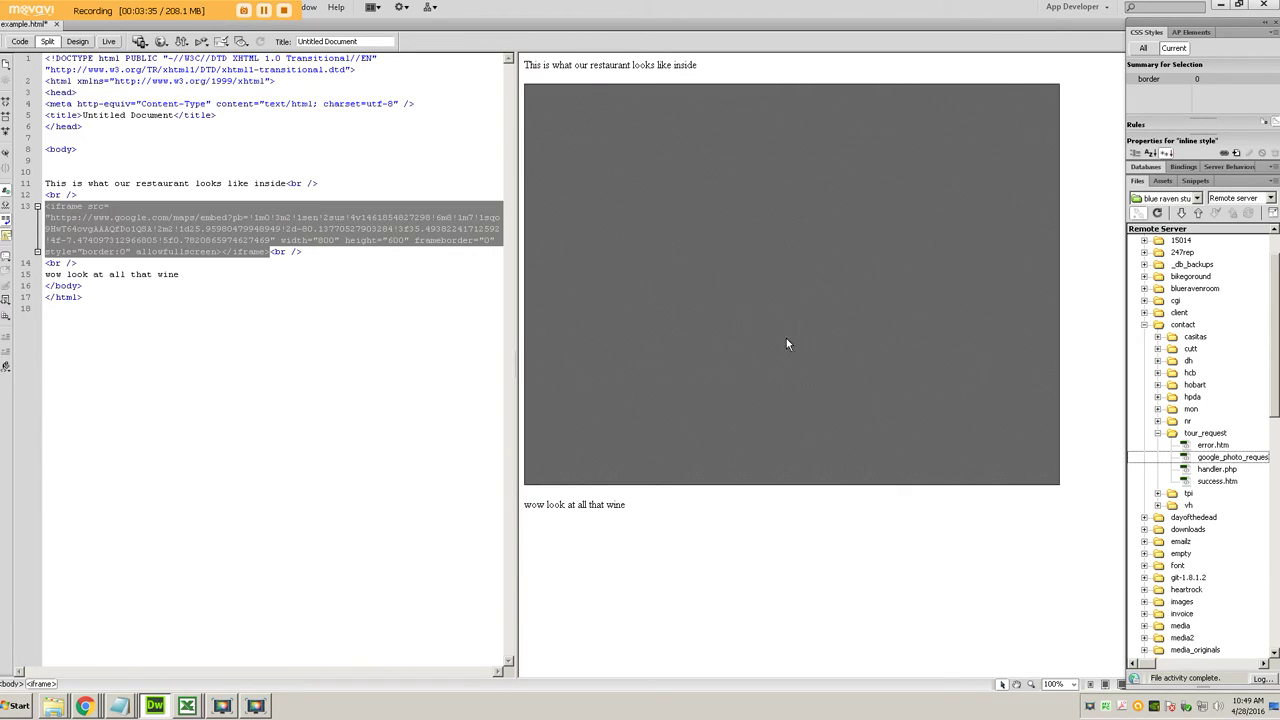
click(790, 549)
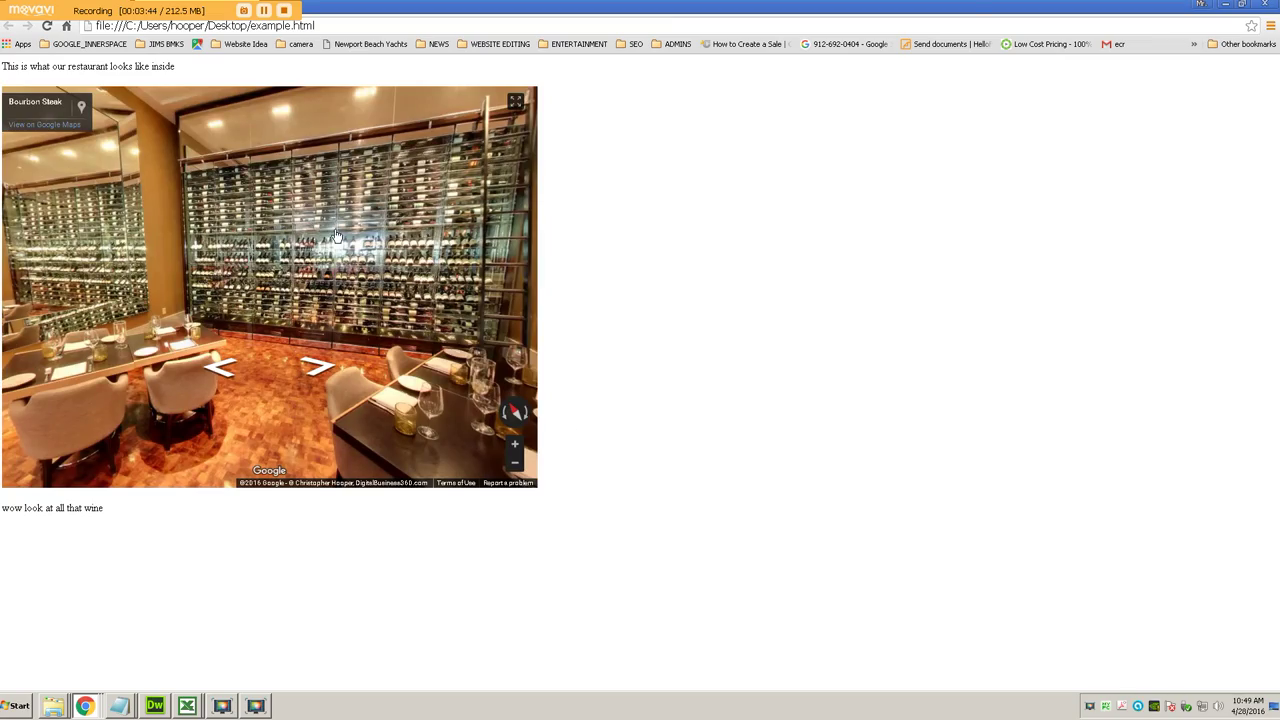
Step: Move through the embedded tour past the wine-wall tables and turn toward the bar's orange stools
click(410, 302)
click(247, 252)
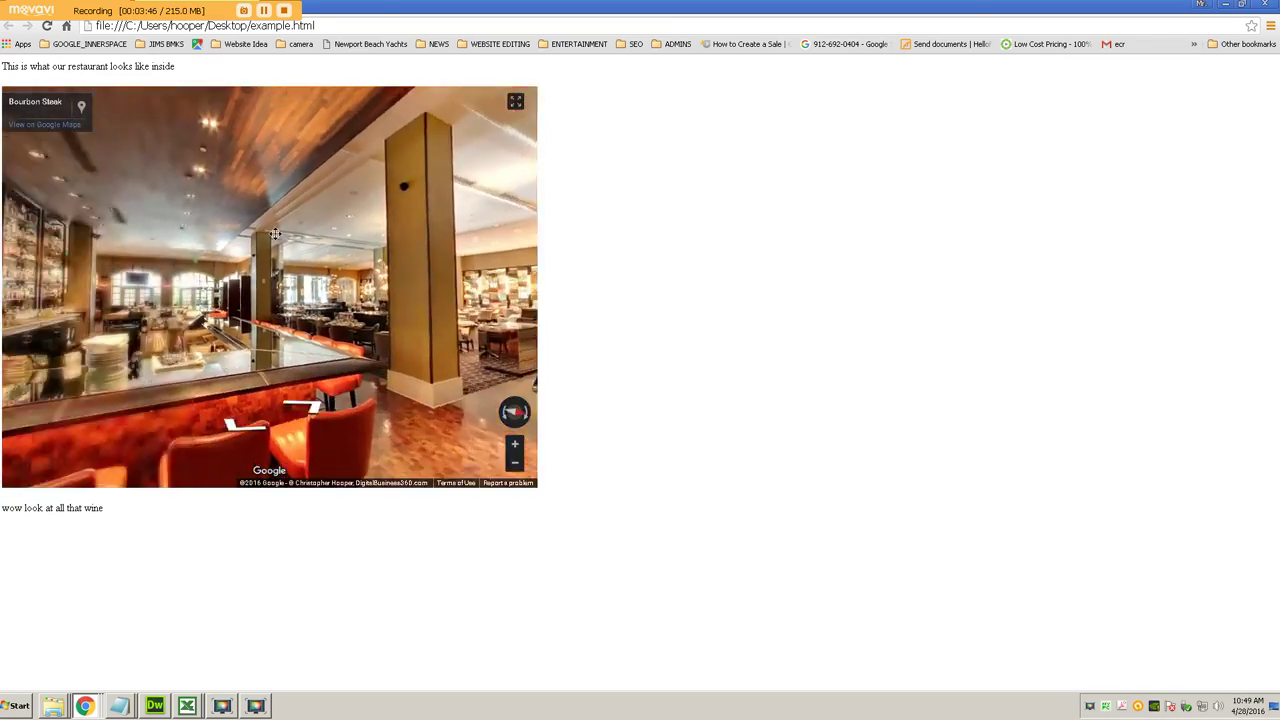
click(347, 227)
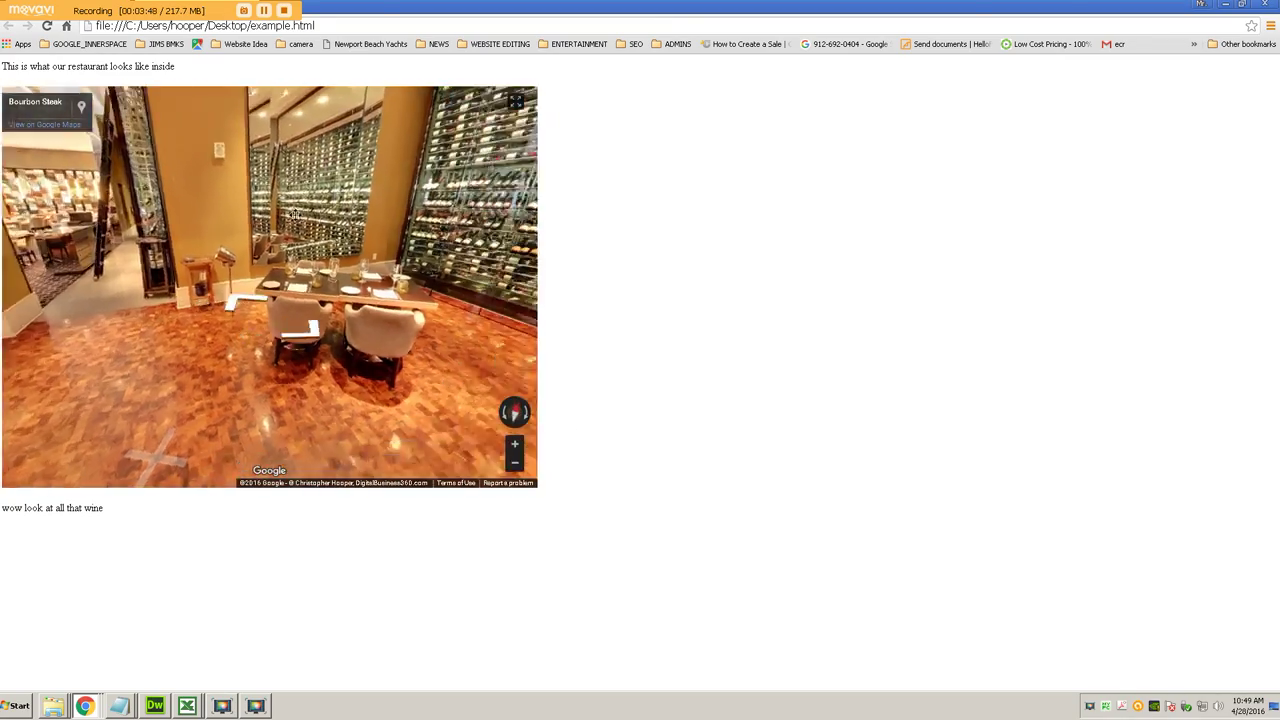
click(316, 214)
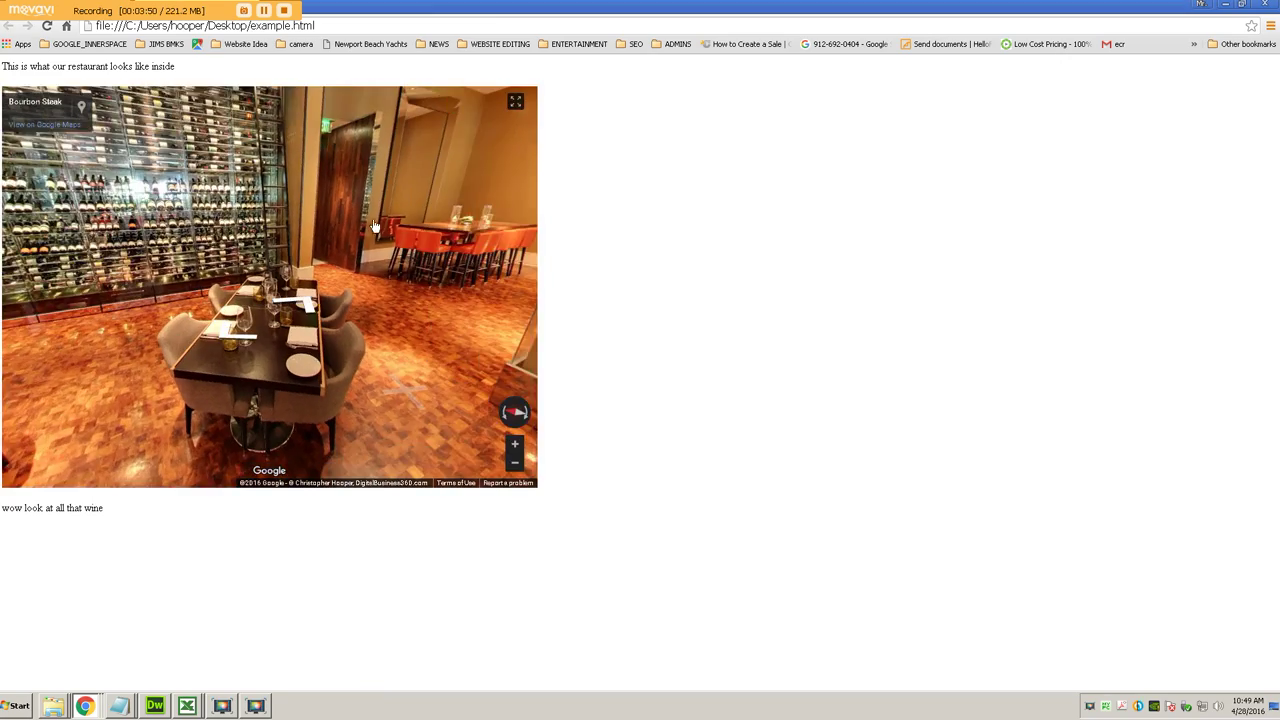
click(261, 222)
drag(360, 207, 238, 238)
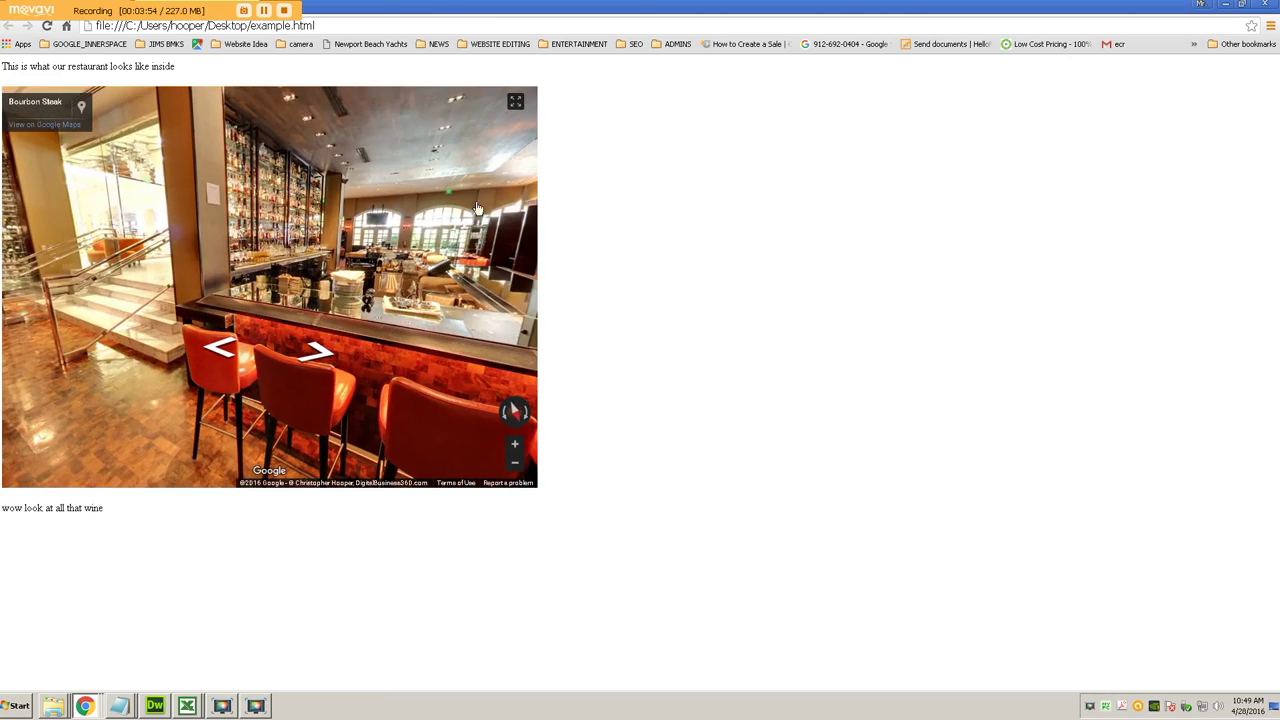